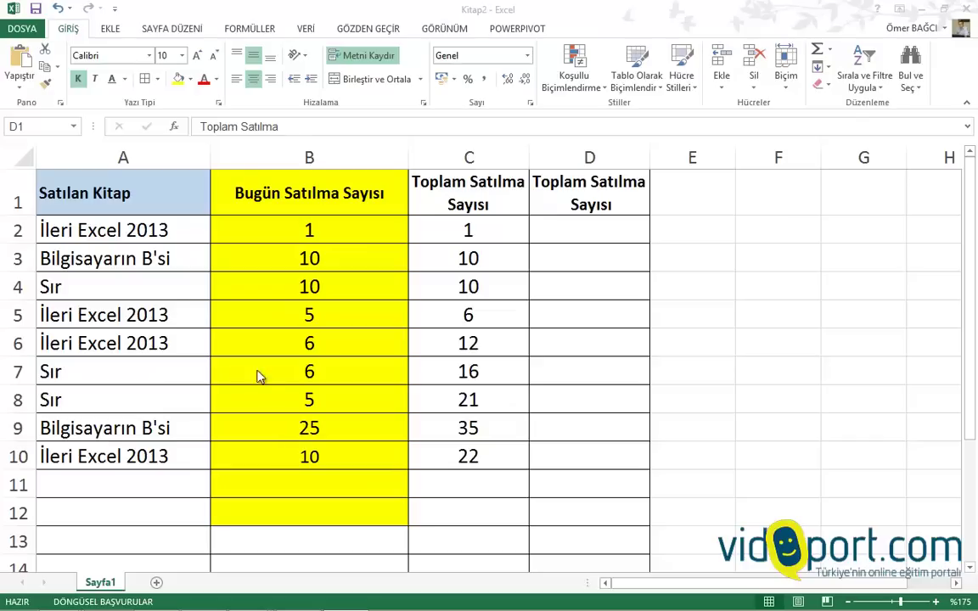
Review the book names, sales counts and column C running-total formulas in the existing rows.
{"action": "left_click", "coordinate": [109, 231]}
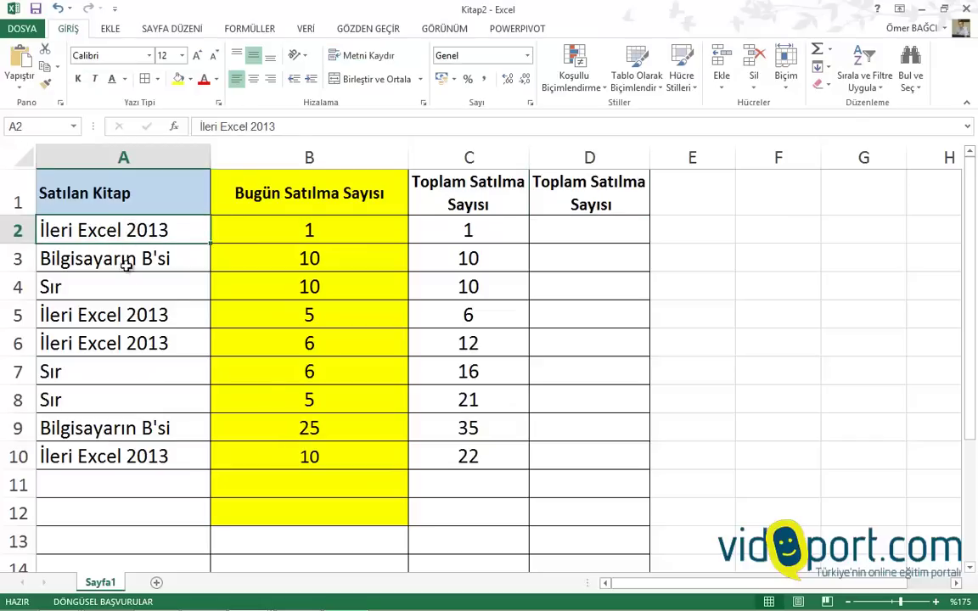
{"action": "left_click", "coordinate": [310, 227]}
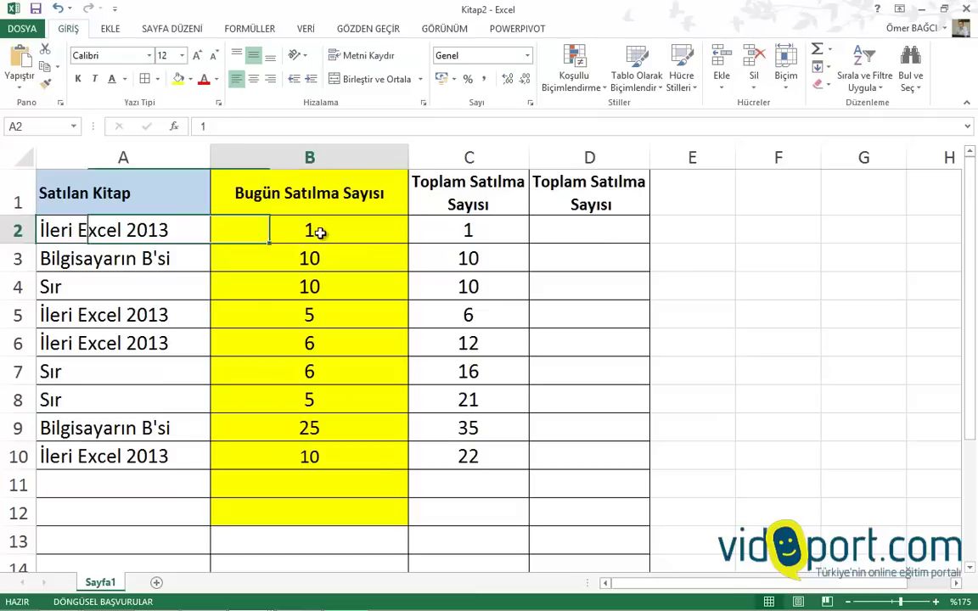
{"action": "left_click", "coordinate": [473, 232]}
{"action": "left_click", "coordinate": [218, 312]}
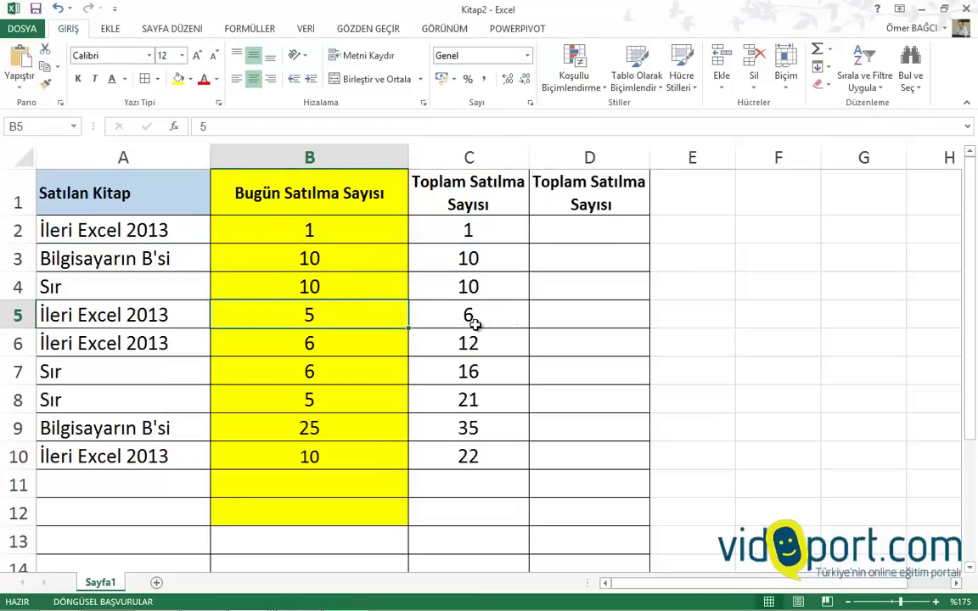
{"action": "left_click", "coordinate": [362, 342]}
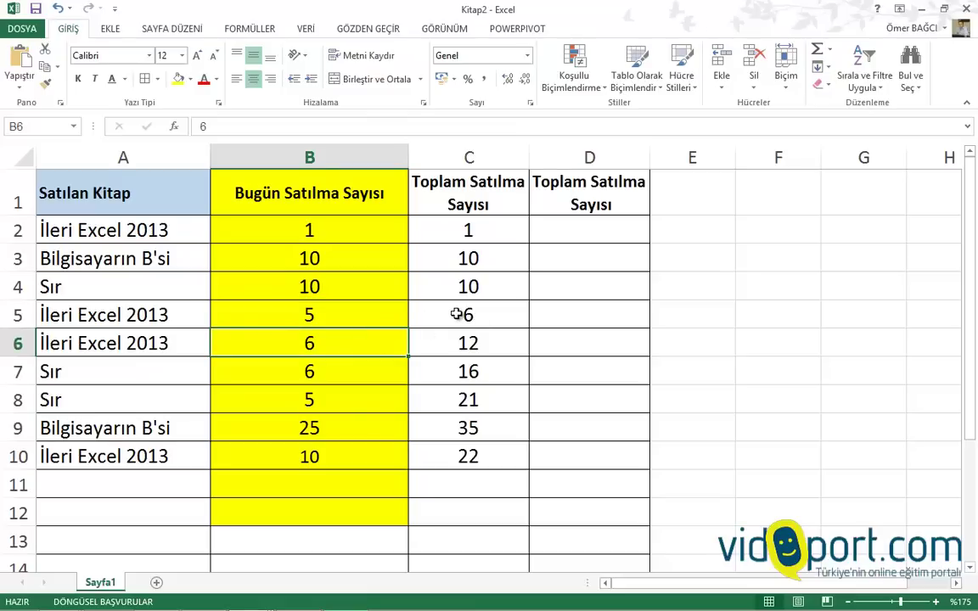
{"action": "left_click", "coordinate": [457, 314]}
{"action": "left_click", "coordinate": [467, 343]}
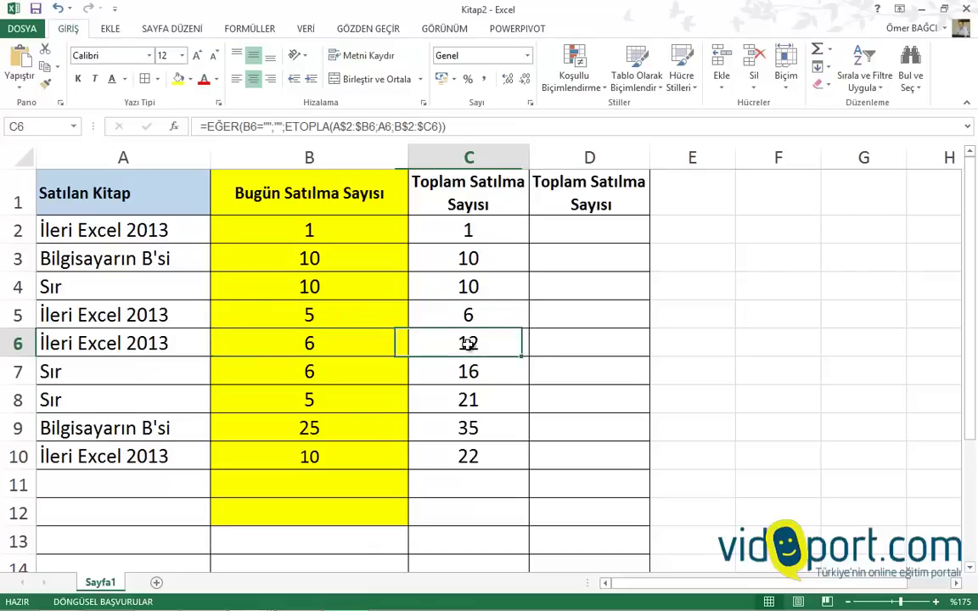
Add a new sale in row 11: SIR with 25 copies sold.
{"action": "left_click", "coordinate": [167, 484]}
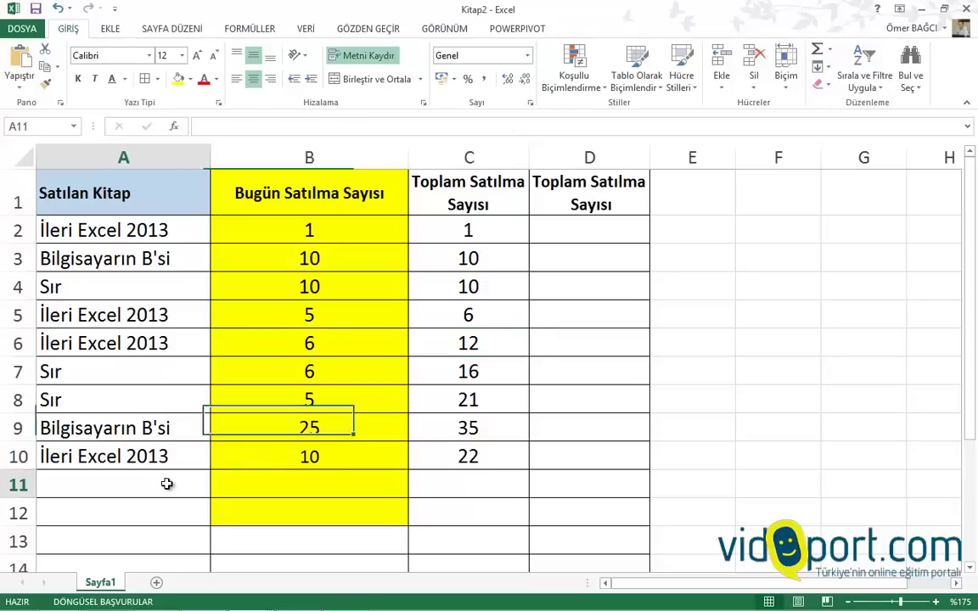
{"action": "type", "text": "SIR"}
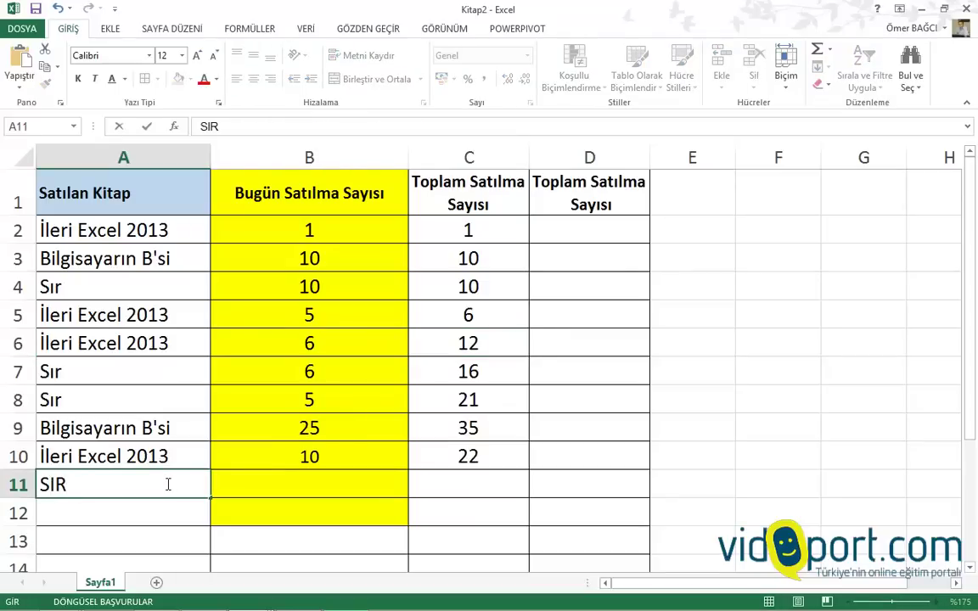
{"action": "key", "text": "Tab"}
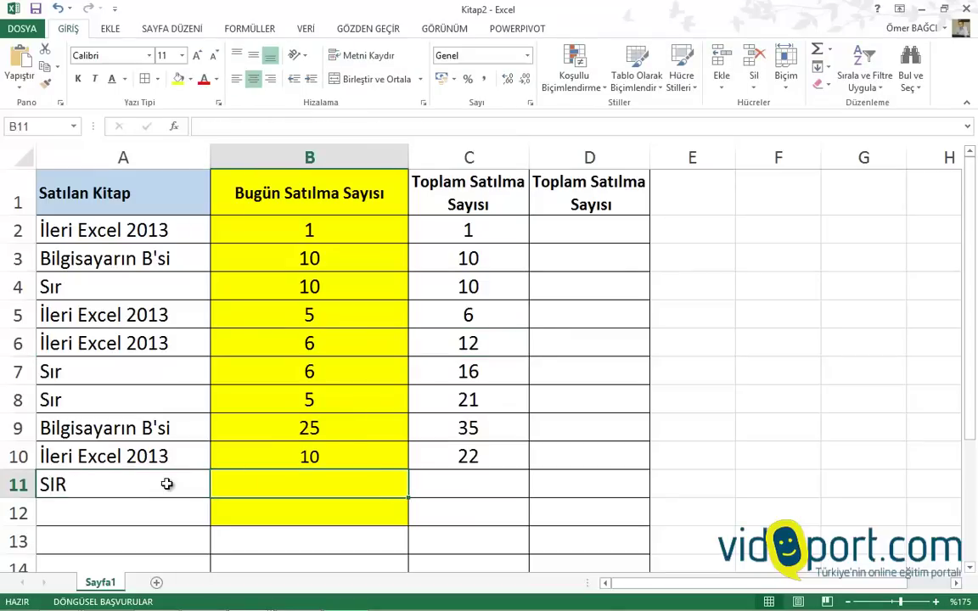
{"action": "type", "text": "25"}
{"action": "key", "text": "Tab"}
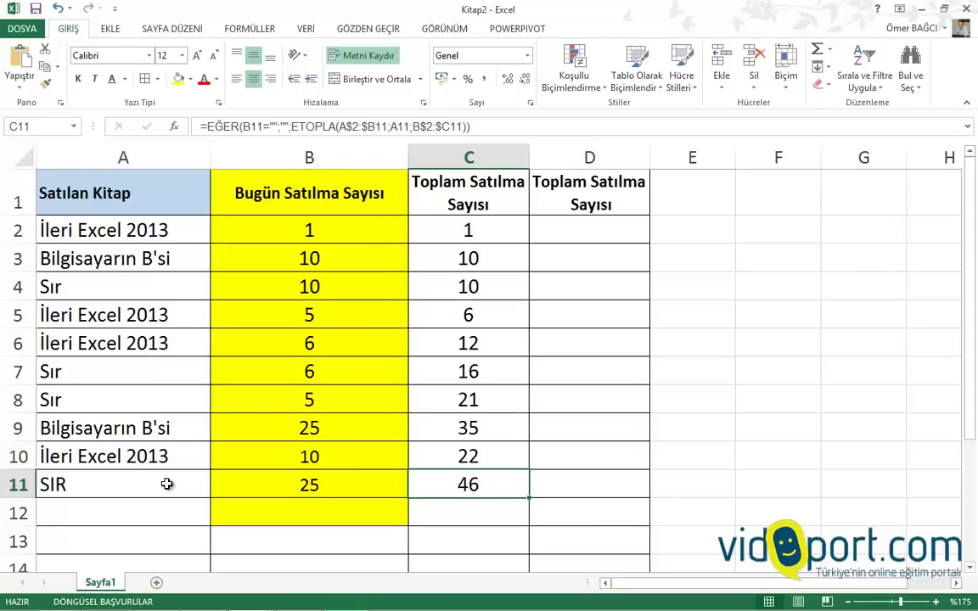
Check B11, then step back up column C reviewing the running-total formulas.
{"action": "key", "text": "Left"}
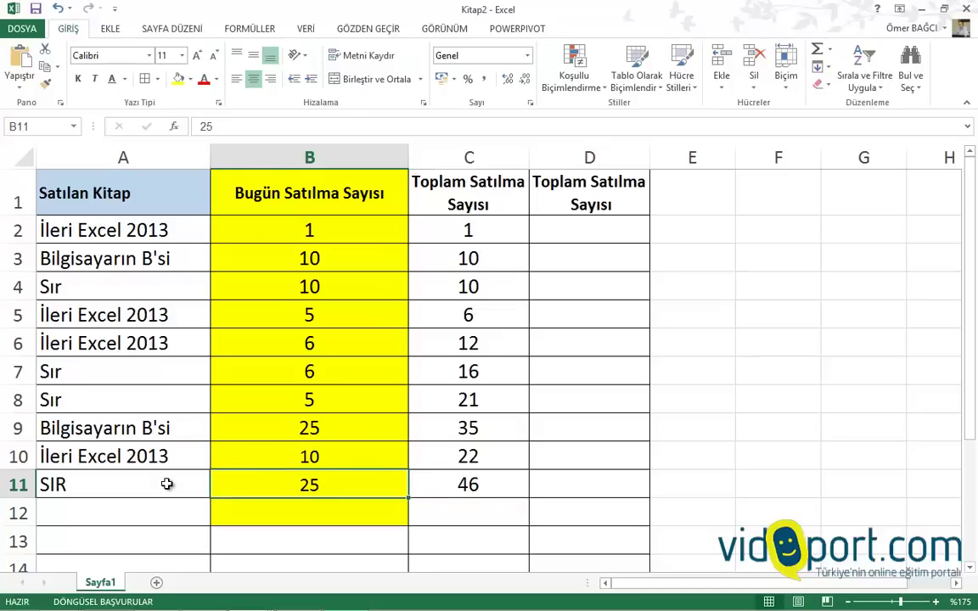
{"action": "key", "text": "Down"}
{"action": "key", "text": "Right"}
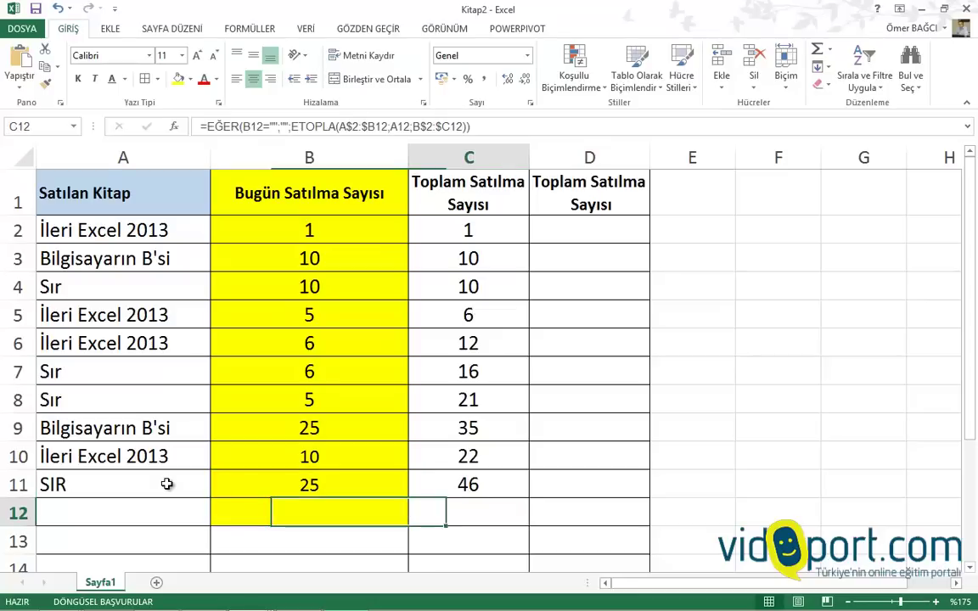
{"action": "key", "text": "Up"}
{"action": "key", "text": "Up"}
{"action": "key", "text": "Up"}
{"action": "key", "text": "Up"}
{"action": "key", "text": "Up"}
{"action": "key", "text": "Left"}
{"action": "key", "text": "Up"}
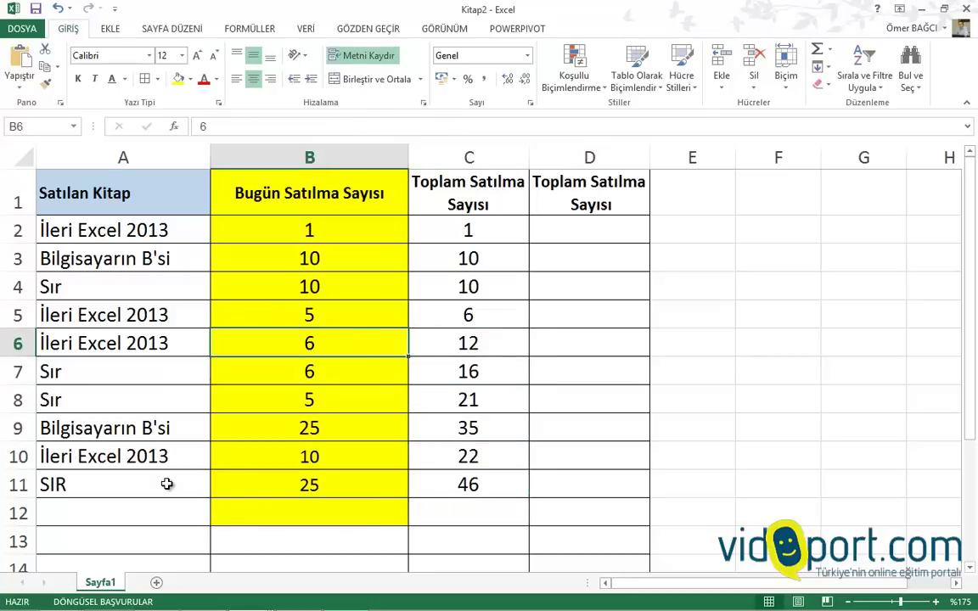
{"action": "key", "text": "Up"}
{"action": "key", "text": "Up"}
{"action": "key", "text": "Up"}
{"action": "key", "text": "Up"}
{"action": "key", "text": "Up"}
In D2, begin =ETOPLA( with the expanding range $A$2:A2 as its first argument.
{"action": "key", "text": "Right"}
{"action": "key", "text": "Right"}
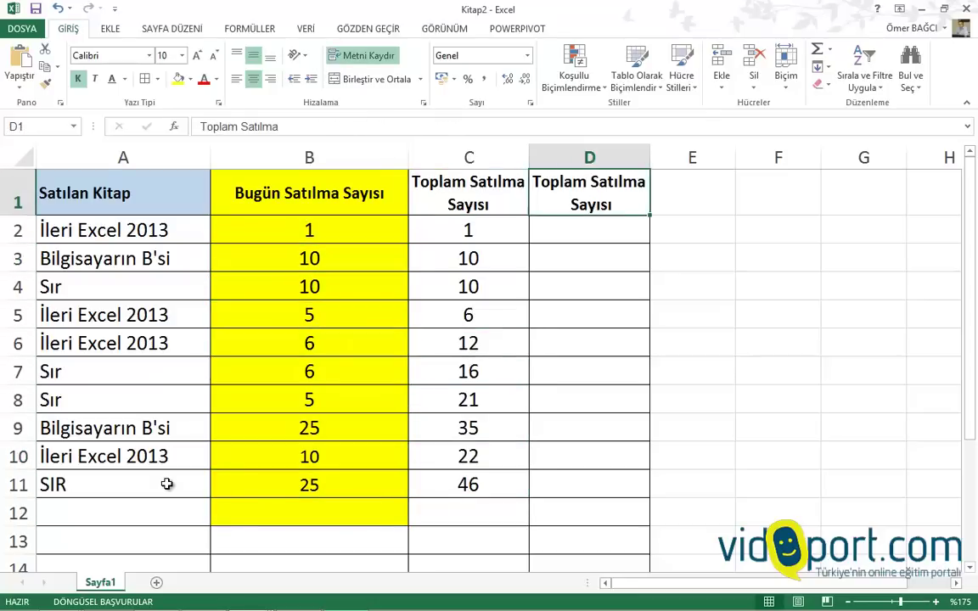
{"action": "key", "text": "Down"}
{"action": "type", "text": "="}
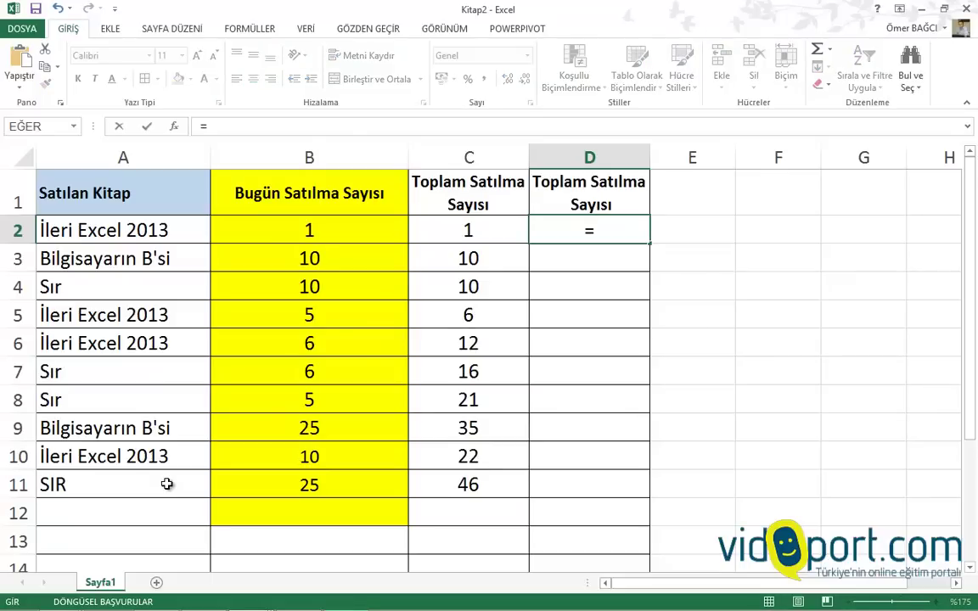
{"action": "type", "text": "ETOPLA"}
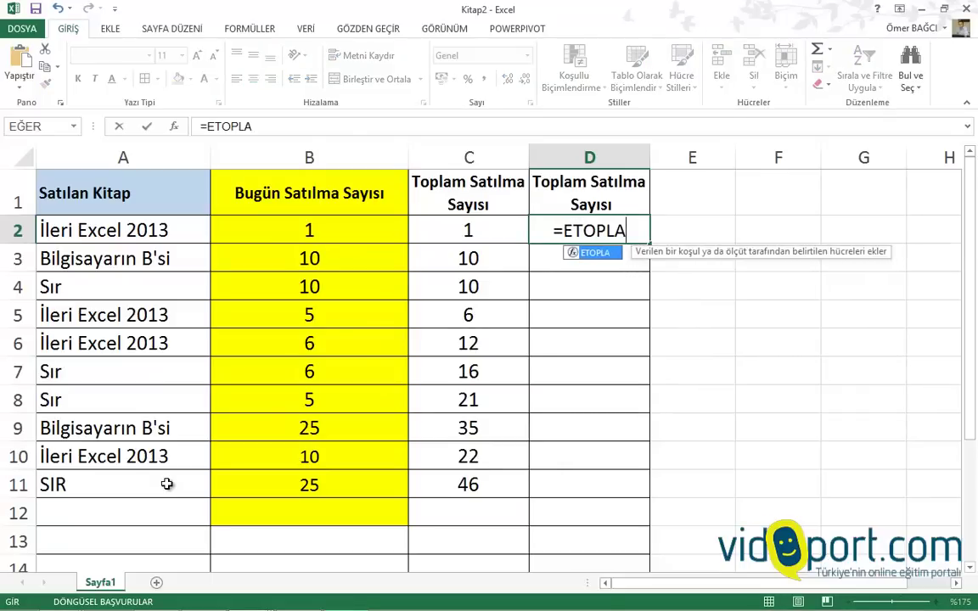
{"action": "type", "text": "("}
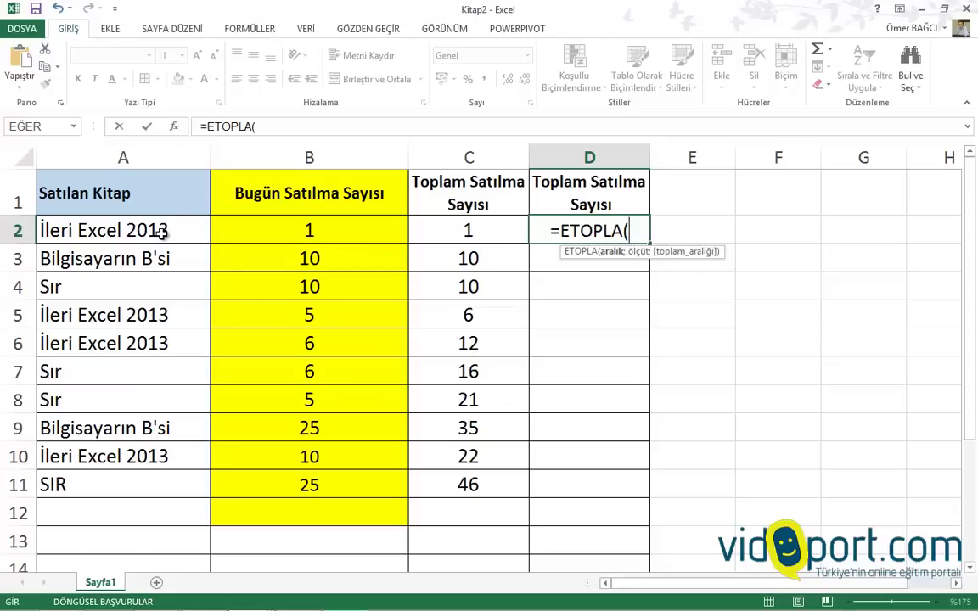
{"action": "left_click", "coordinate": [162, 232]}
{"action": "left_click_drag", "start_coordinate": [161, 233], "coordinate": [141, 484]}
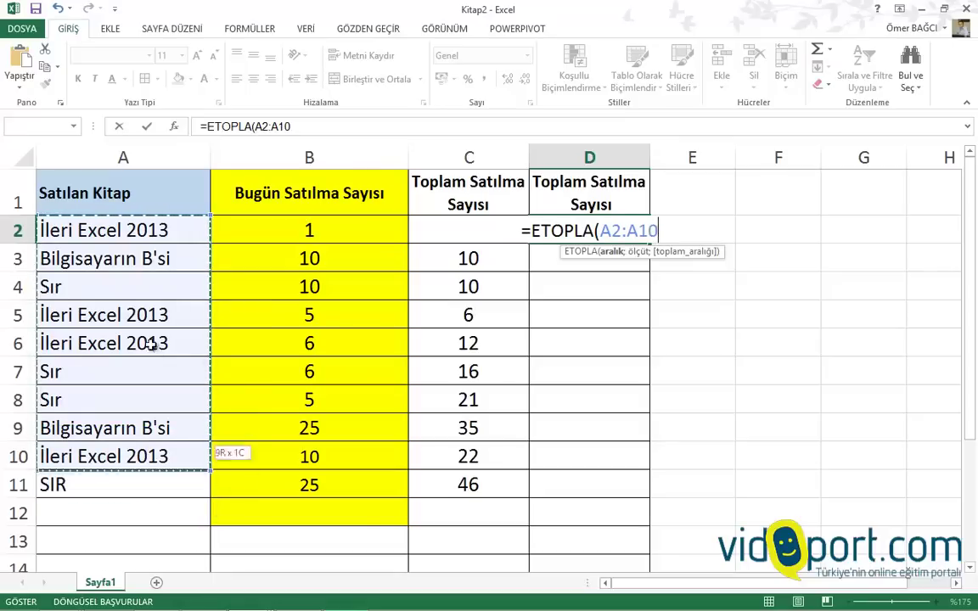
{"action": "left_click_drag", "start_coordinate": [141, 485], "coordinate": [157, 230]}
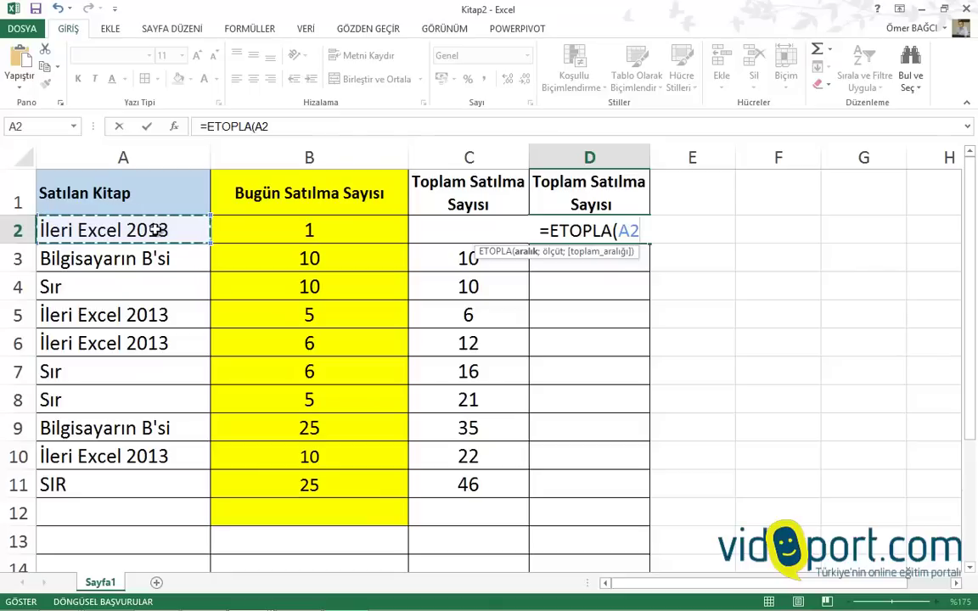
{"action": "key", "text": "F8"}
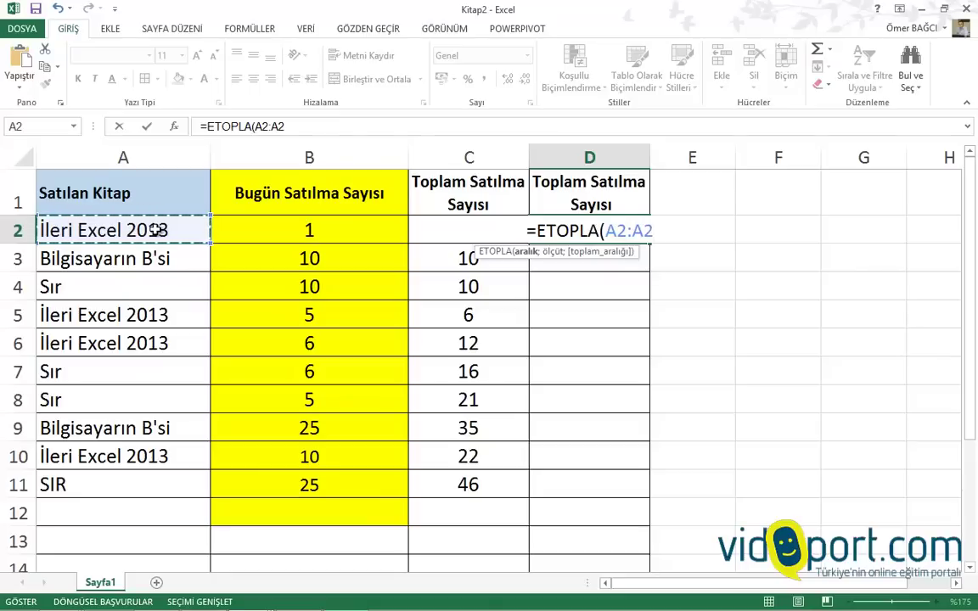
{"action": "left_click_drag", "start_coordinate": [653, 231], "coordinate": [613, 231]}
{"action": "left_click", "coordinate": [615, 230]}
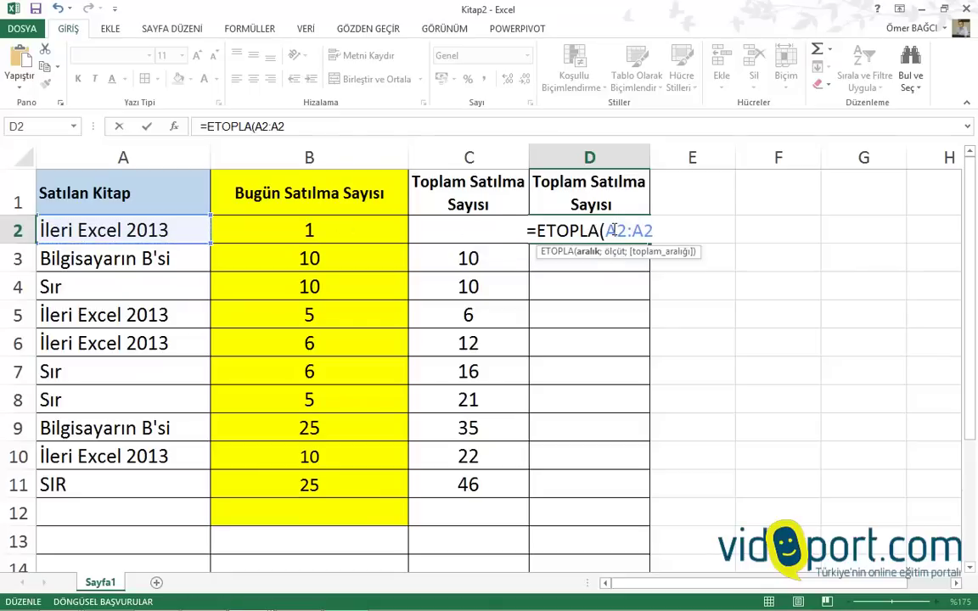
{"action": "key", "text": "F4"}
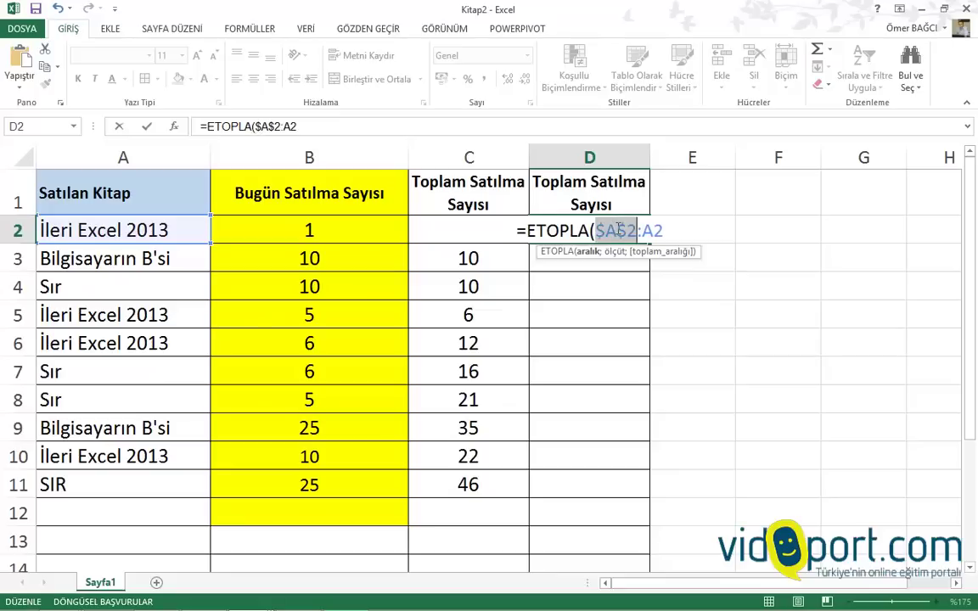
{"action": "key", "text": "End"}
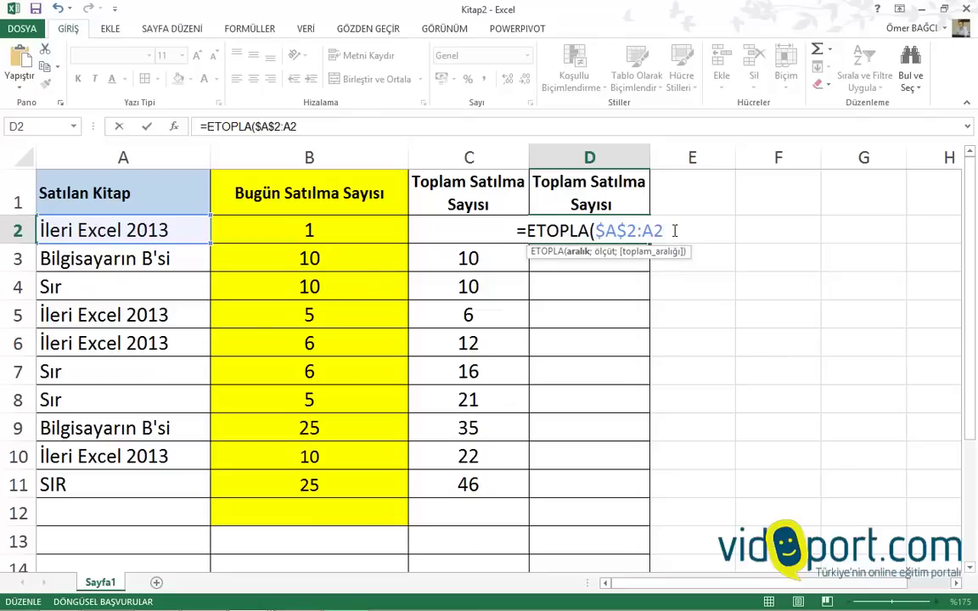
Complete D2 as =ETOPLA($A$2:A2;A2;$B$2:B2), giving a running total of 1.
{"action": "type", "text": ";"}
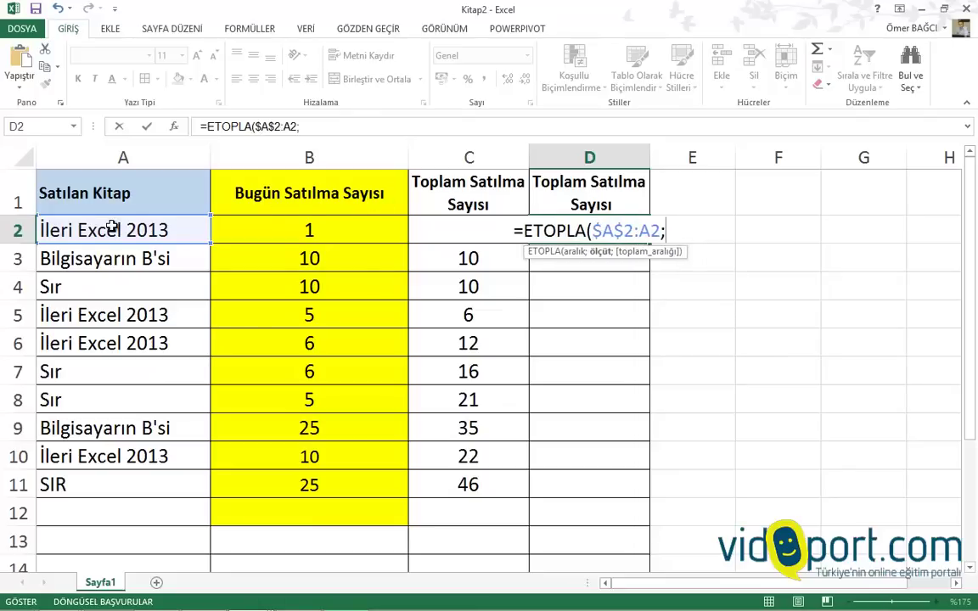
{"action": "left_click", "coordinate": [109, 226]}
{"action": "type", "text": ";"}
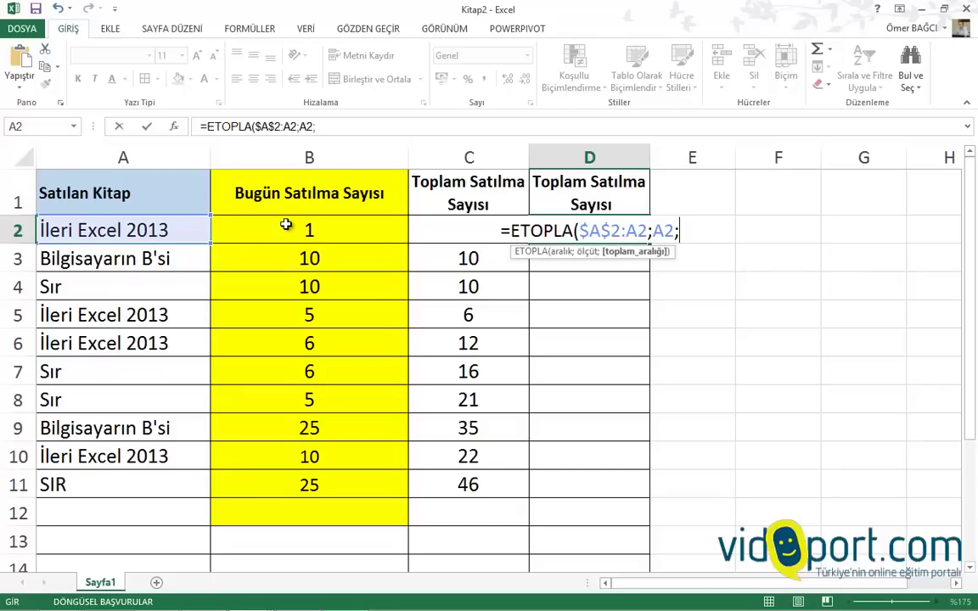
{"action": "left_click_drag", "start_coordinate": [286, 224], "coordinate": [290, 256]}
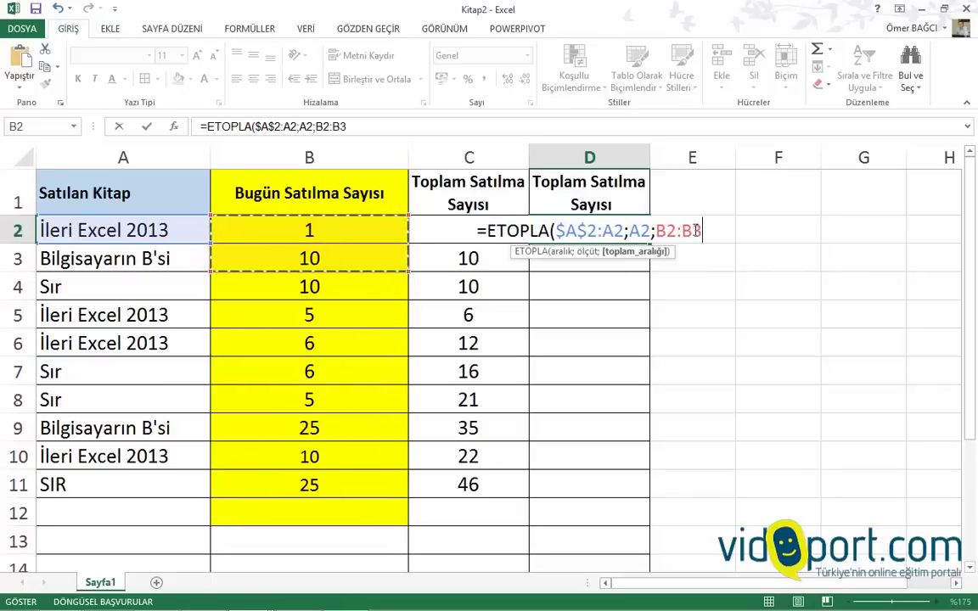
{"action": "left_click", "coordinate": [667, 230]}
{"action": "key", "text": "F4"}
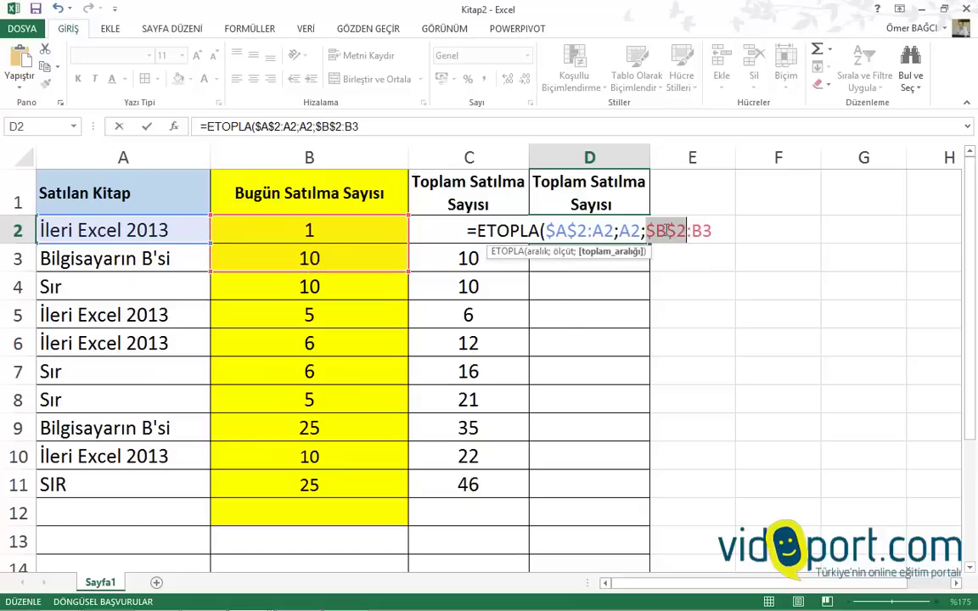
{"action": "left_click", "coordinate": [707, 231]}
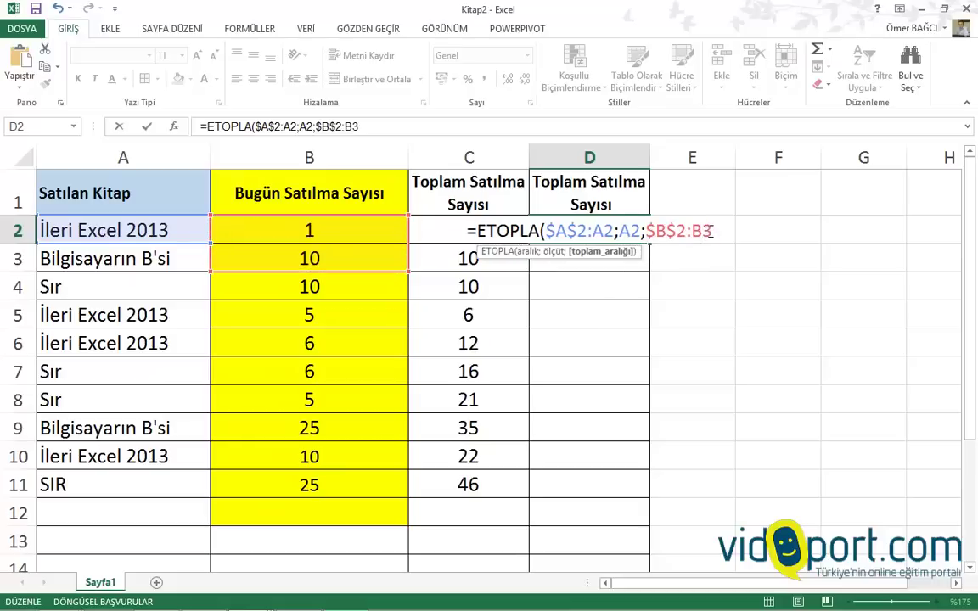
{"action": "key", "text": "BackSpace"}
{"action": "type", "text": "2"}
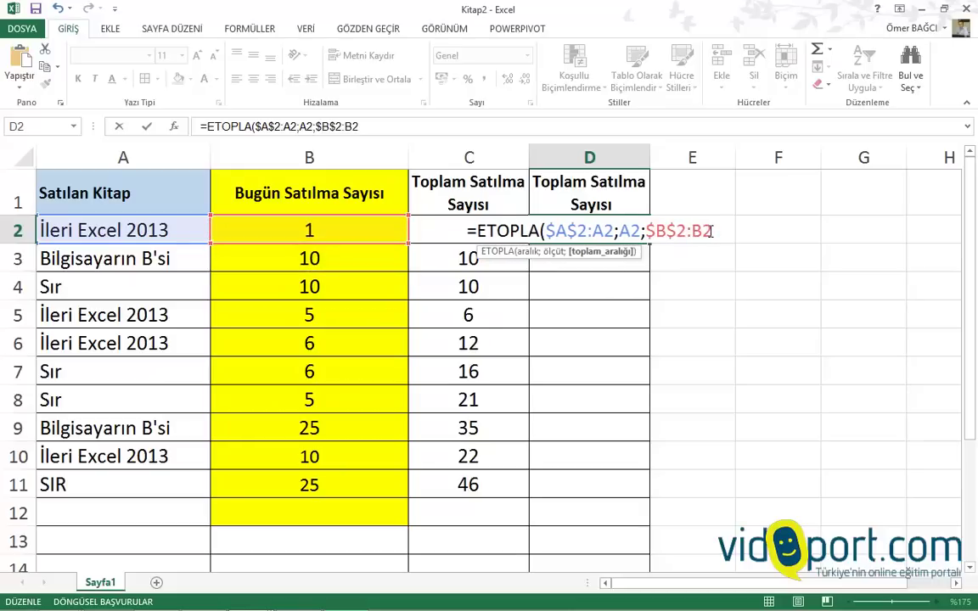
{"action": "type", "text": ")"}
{"action": "key", "text": "Return"}
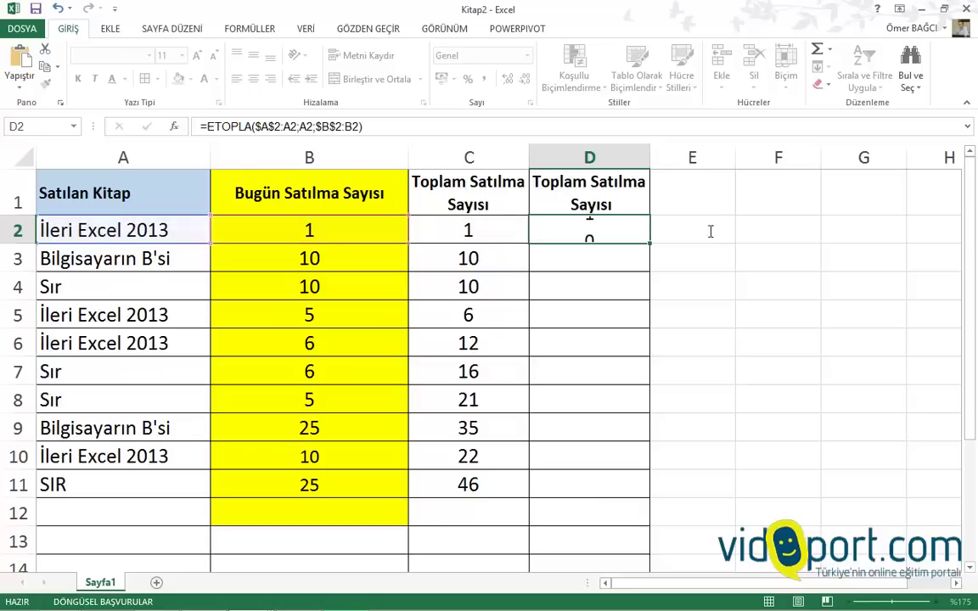
{"action": "left_click", "coordinate": [590, 223]}
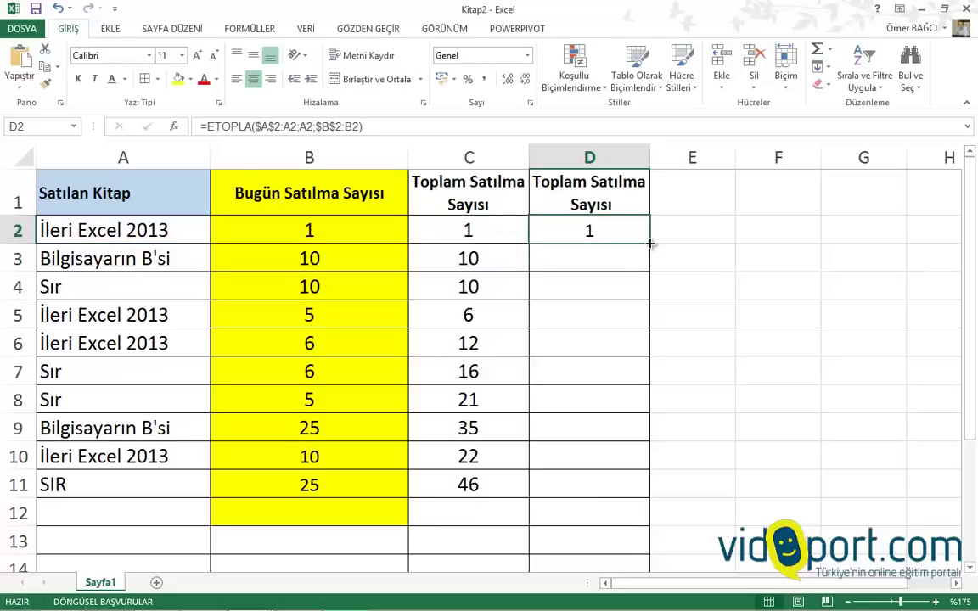
Fill D2's formula down to row 15 and open D2 to inspect its references.
{"action": "mouse_move", "coordinate": [648, 243]}
{"action": "left_mouse_down"}
{"action": "mouse_move", "coordinate": [646, 584]}
{"action": "mouse_move", "coordinate": [631, 536]}
{"action": "left_mouse_up"}
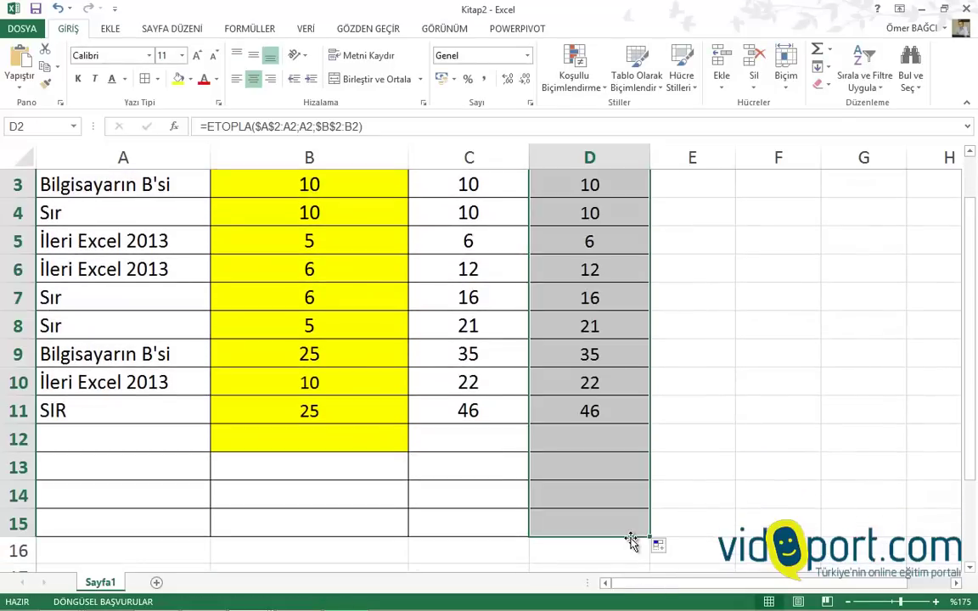
{"action": "scroll", "coordinate": [615, 379], "scroll_direction": "up", "scroll_amount": 2}
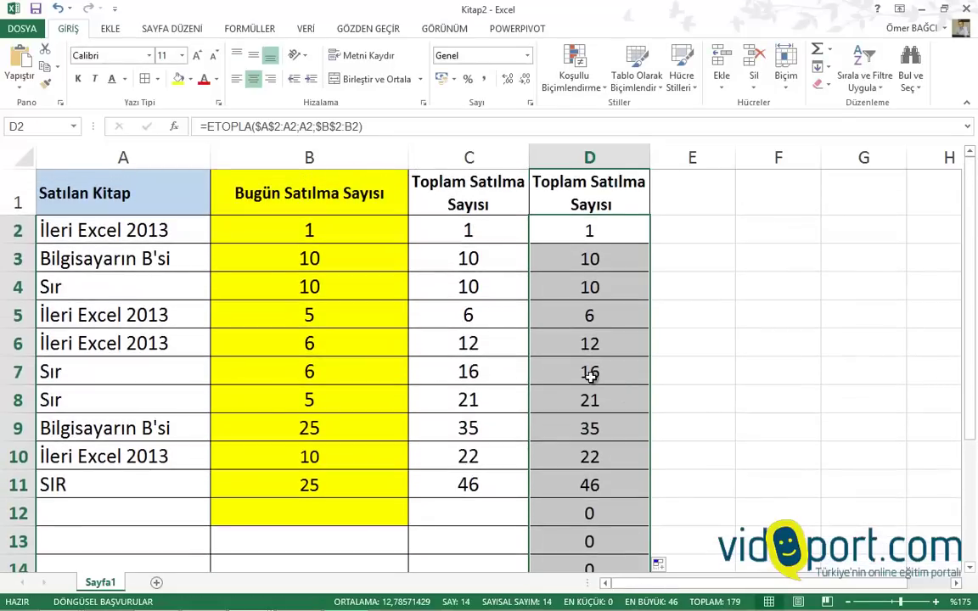
{"action": "left_click", "coordinate": [576, 230]}
{"action": "double_click", "coordinate": [576, 231]}
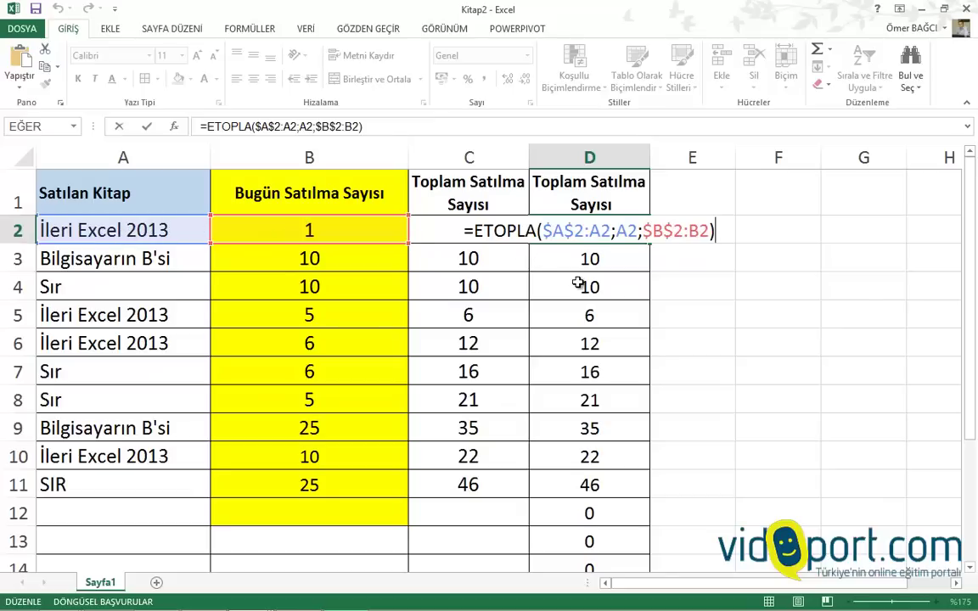
{"action": "key", "text": "Return"}
{"action": "left_click", "coordinate": [589, 338]}
{"action": "double_click", "coordinate": [590, 338]}
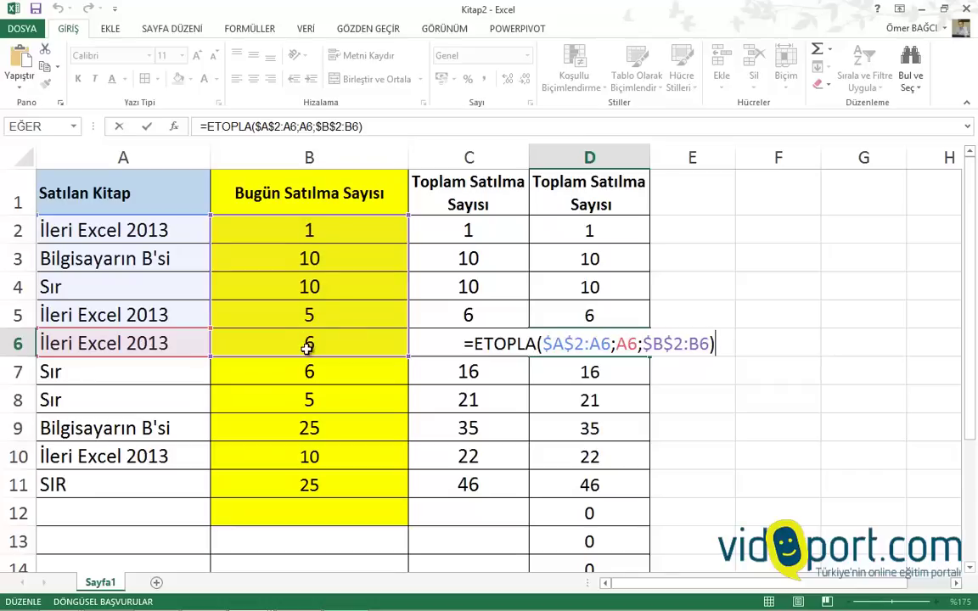
{"action": "left_click", "coordinate": [573, 455]}
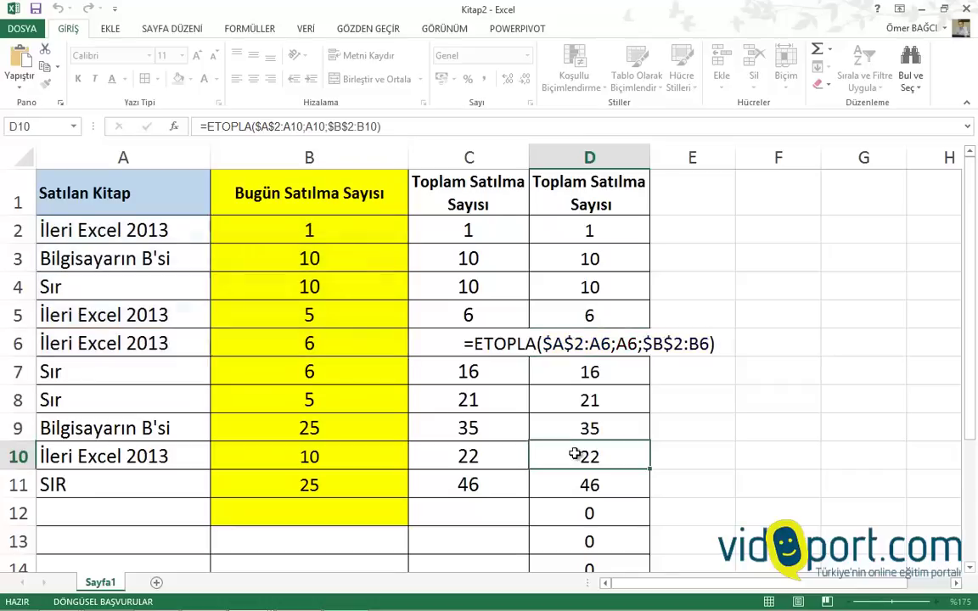
{"action": "key", "text": "F2"}
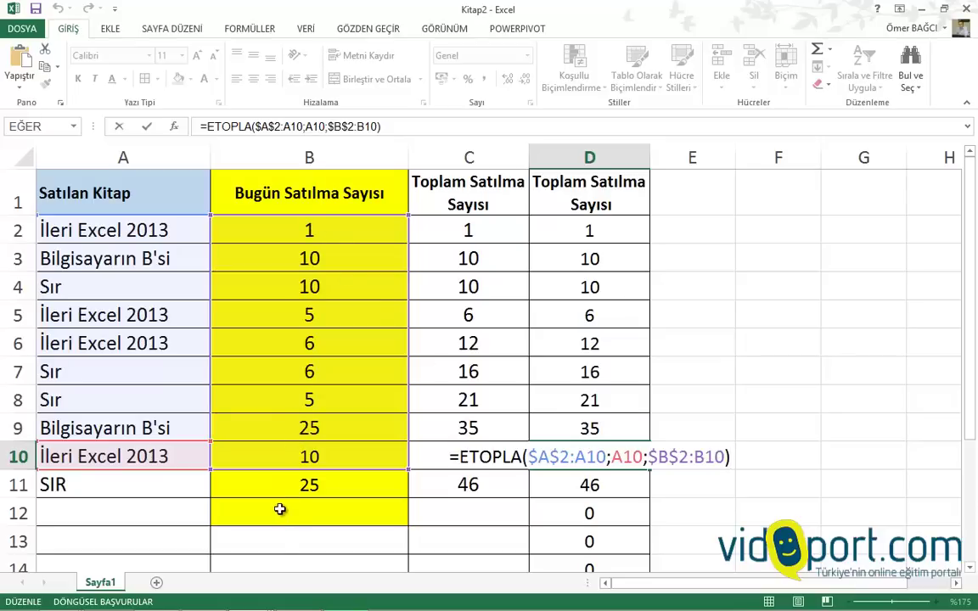
{"action": "left_click", "coordinate": [156, 517]}
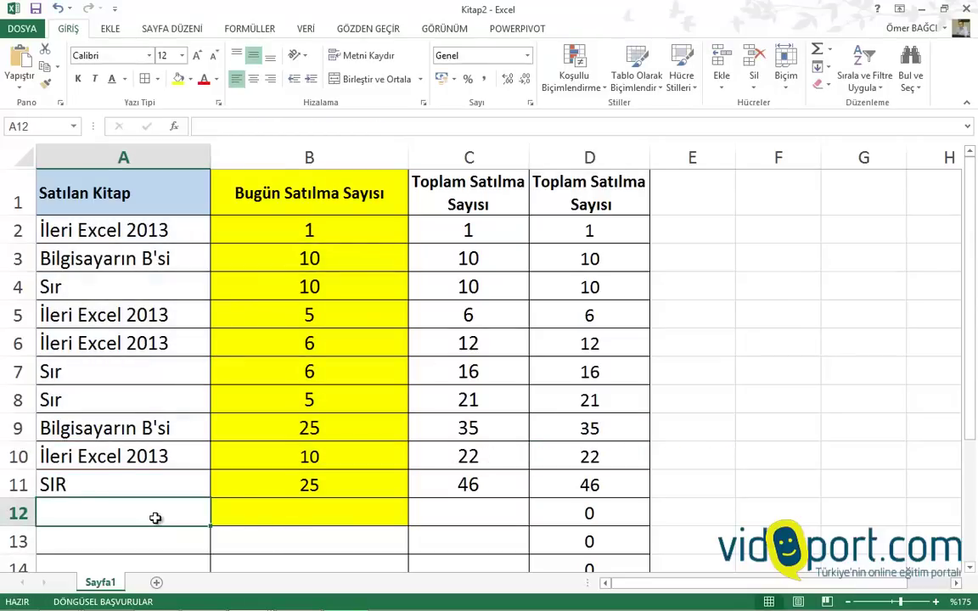
Add row 12 as İleri Excel 2013, via AutoComplete, with 15 sold today.
{"action": "type", "text": "İleri Excel 2013"}
{"action": "key", "text": "Tab"}
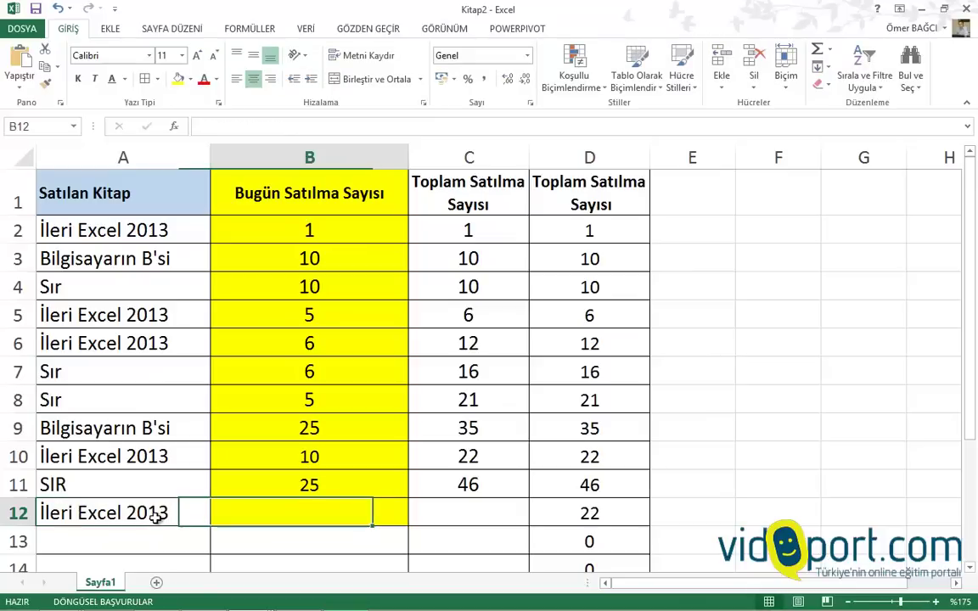
{"action": "type", "text": "15"}
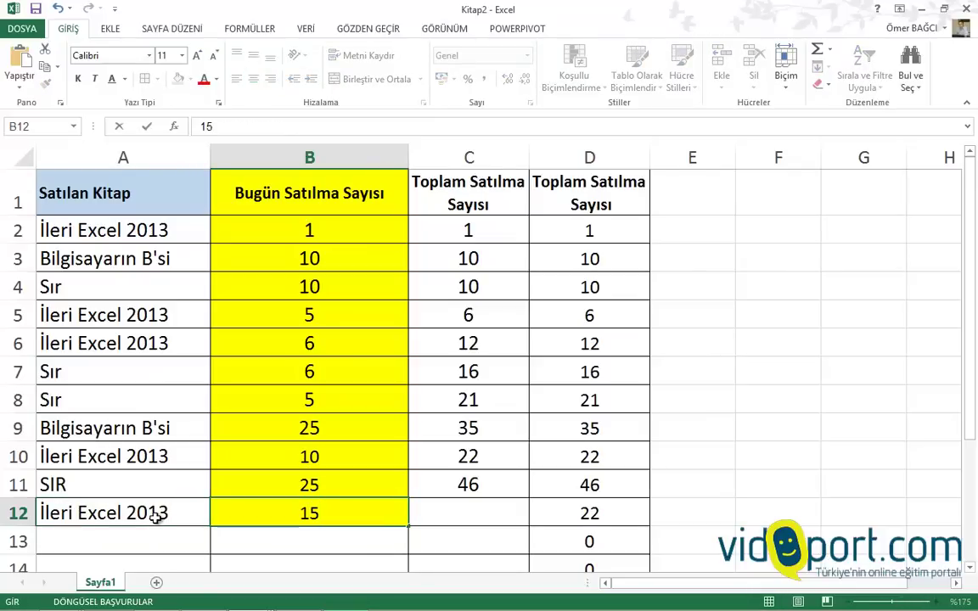
{"action": "key", "text": "Tab"}
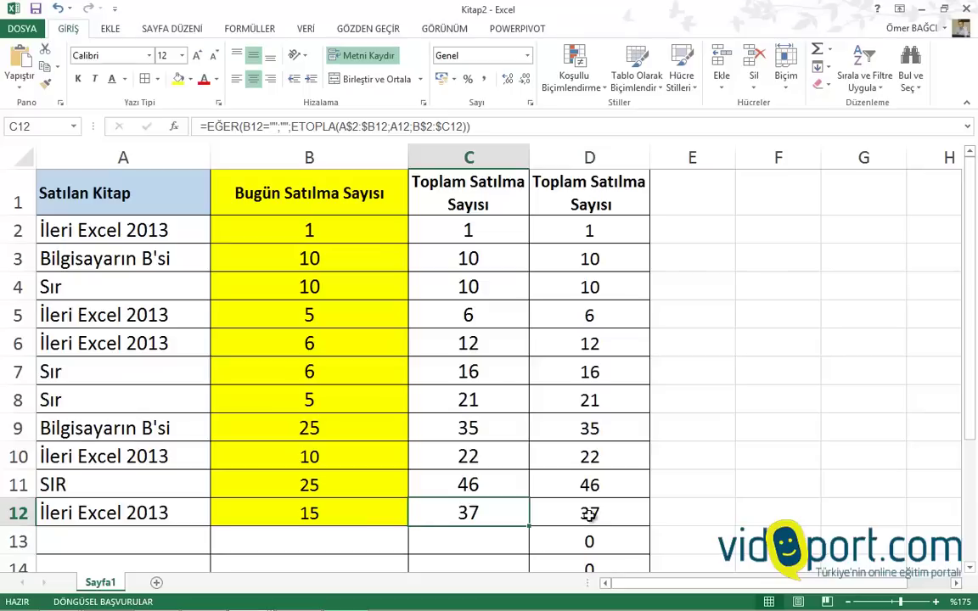
{"action": "scroll", "coordinate": [594, 475], "scroll_direction": "down", "scroll_amount": 1}
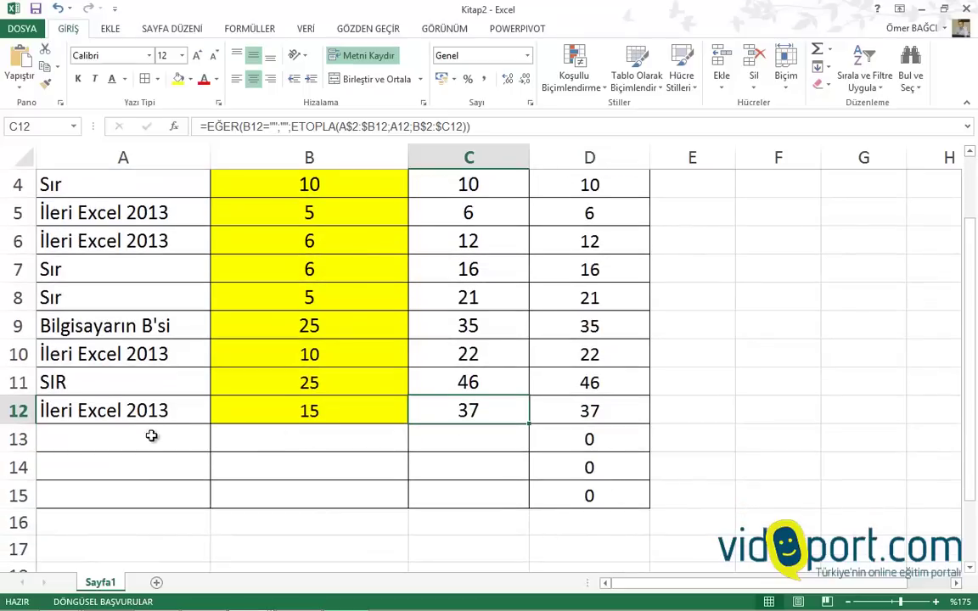
Reopen D2's formula for editing with the cursor just after the equals sign.
{"action": "scroll", "coordinate": [356, 416], "scroll_direction": "up", "scroll_amount": 1}
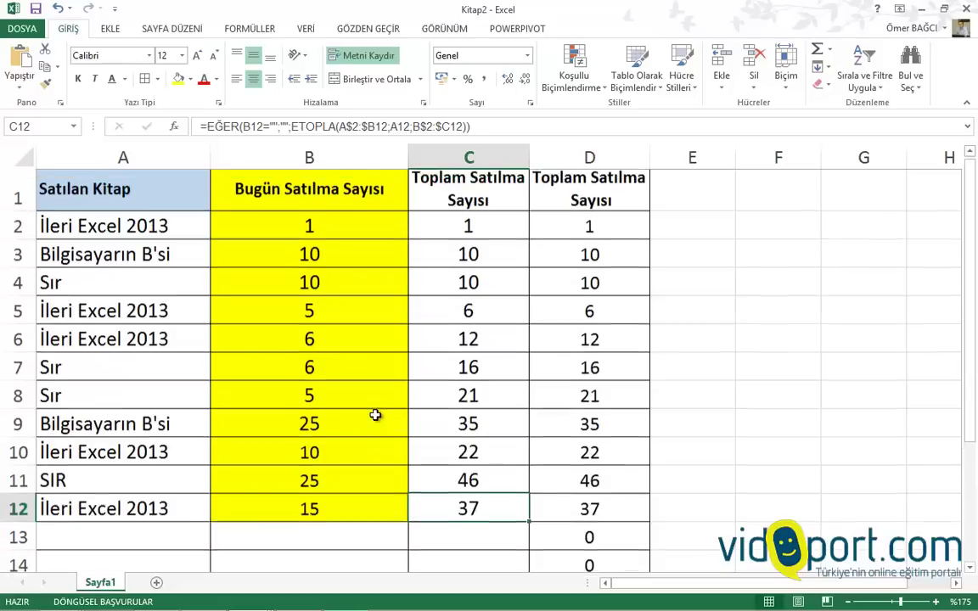
{"action": "left_click", "coordinate": [558, 234]}
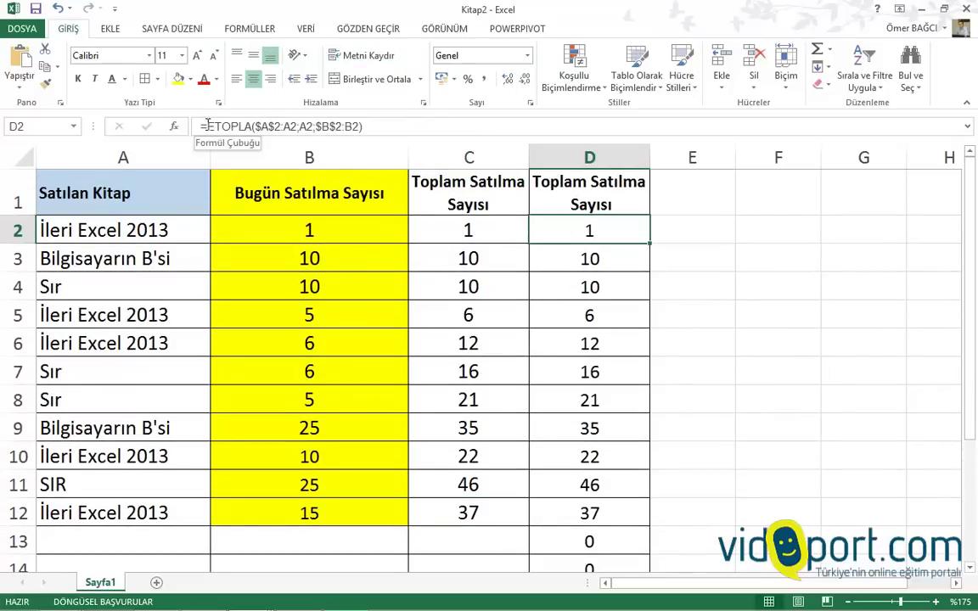
{"action": "scroll", "coordinate": [563, 283], "scroll_direction": "up", "scroll_amount": 3}
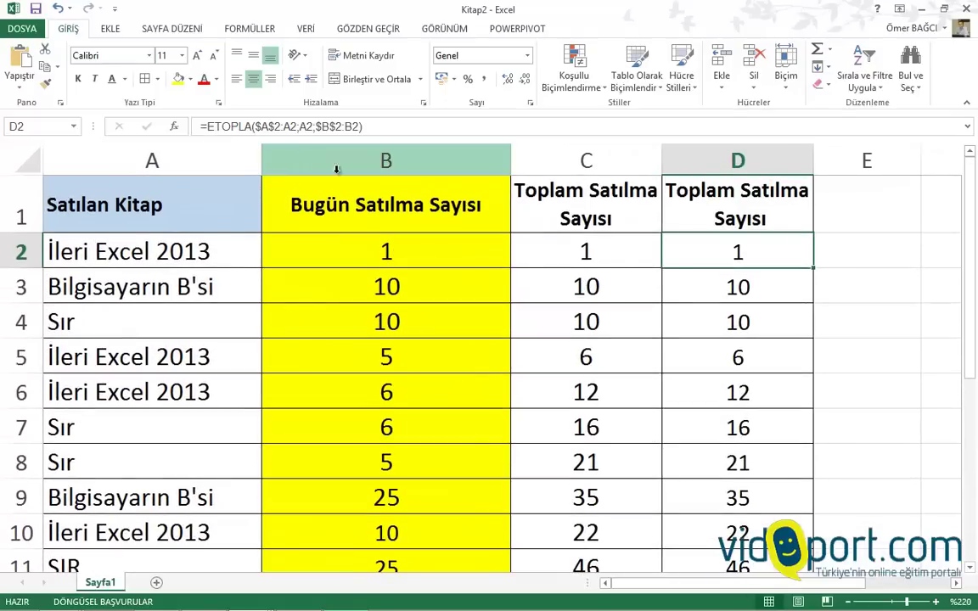
{"action": "key", "text": "F2"}
{"action": "left_click", "coordinate": [592, 255]}
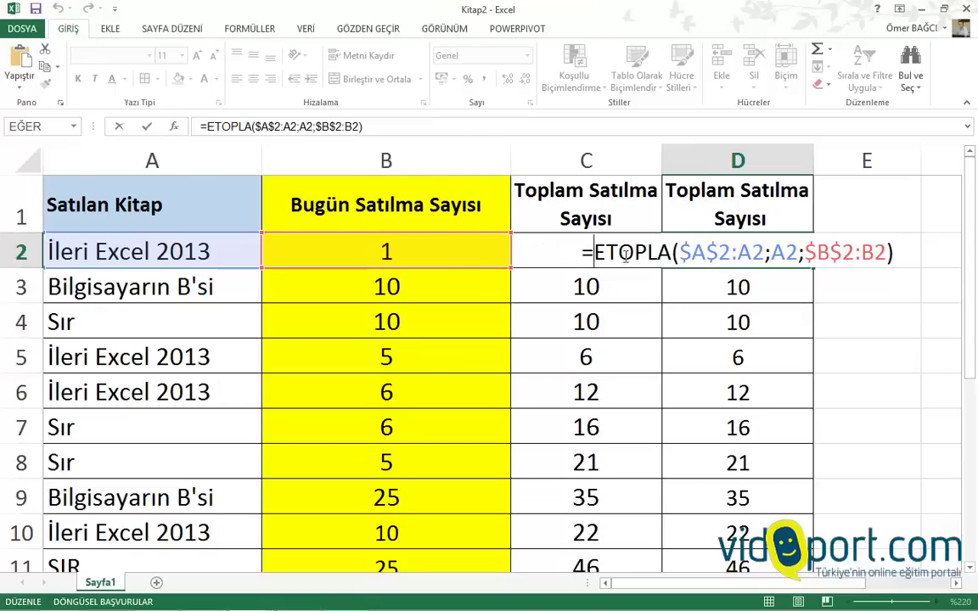
Wrap D2 as =EĞER(A2<>"";ETOPLA($A$2:A2;A2;$B$2:B2);"") and commit it.
{"action": "type", "text": "EĞR"}
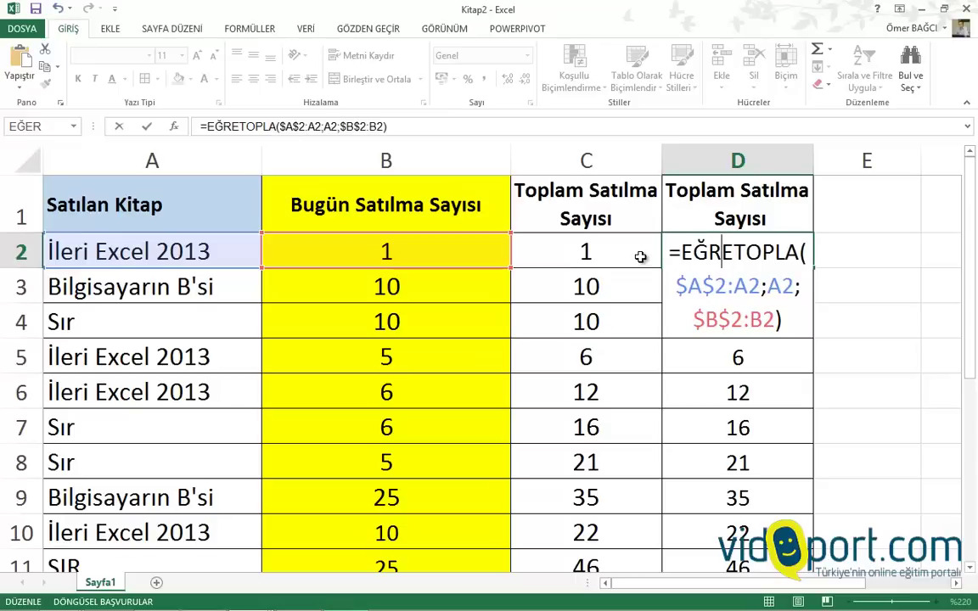
{"action": "key", "text": "BackSpace"}
{"action": "type", "text": "ER"}
{"action": "key", "text": "Tab"}
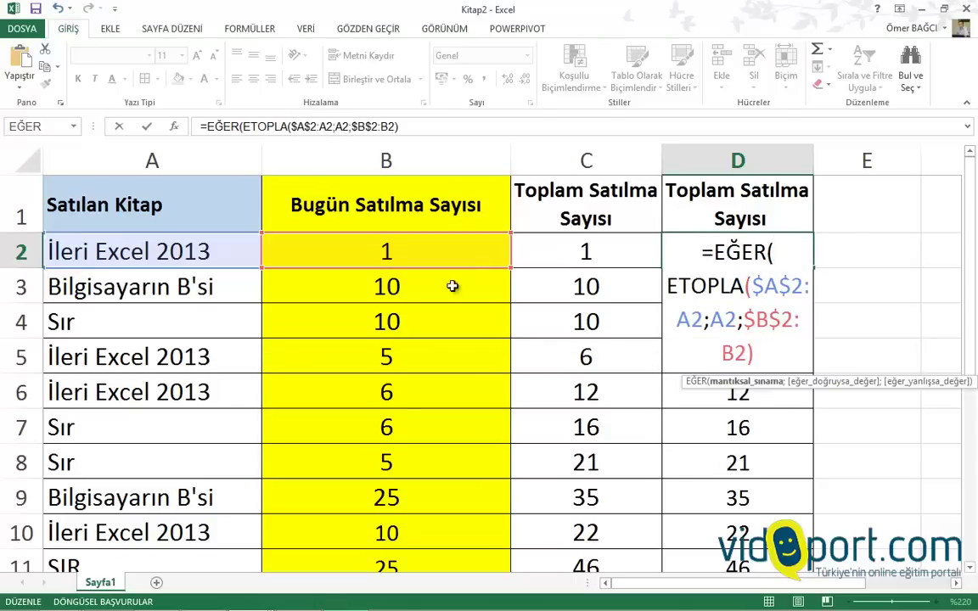
{"action": "left_click", "coordinate": [169, 252]}
{"action": "left_click", "coordinate": [170, 253]}
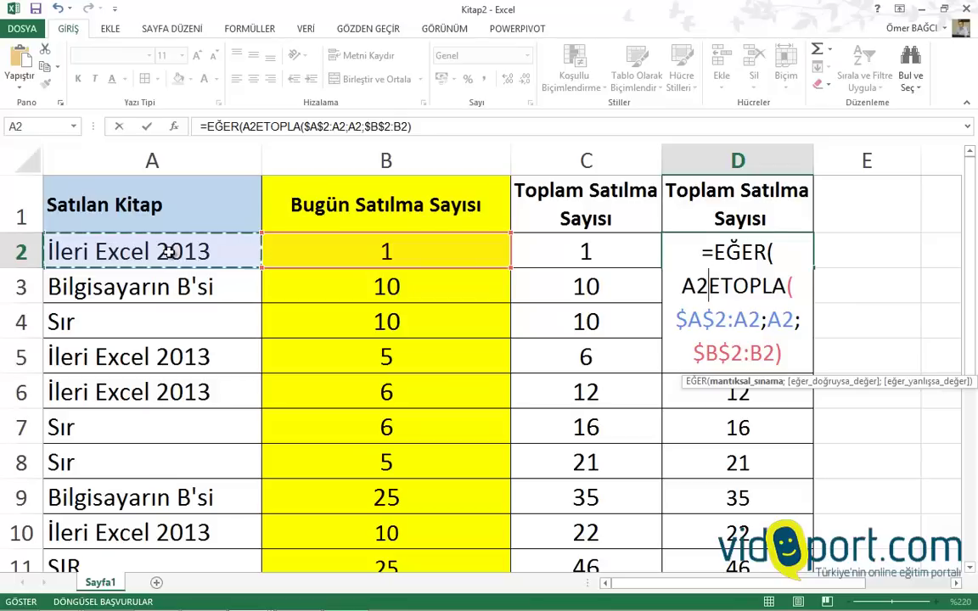
{"action": "type", "text": "<>"}
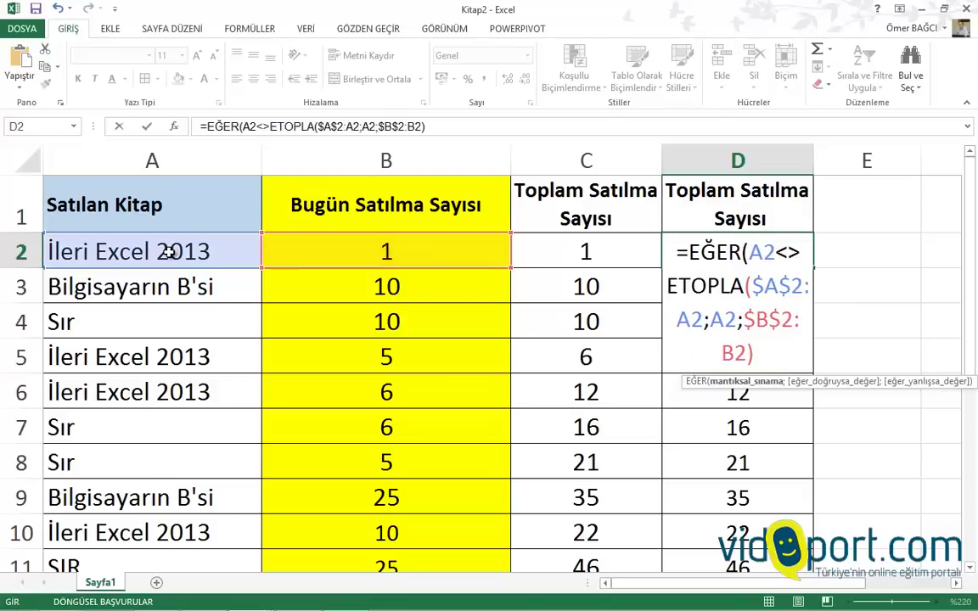
{"action": "type", "text": "\"\";"}
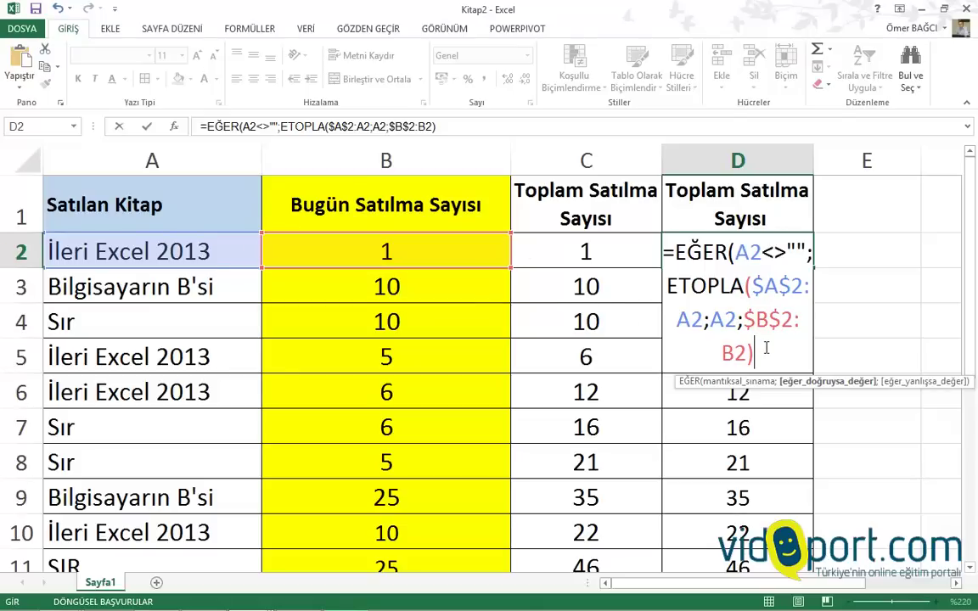
{"action": "type", "text": ";"}
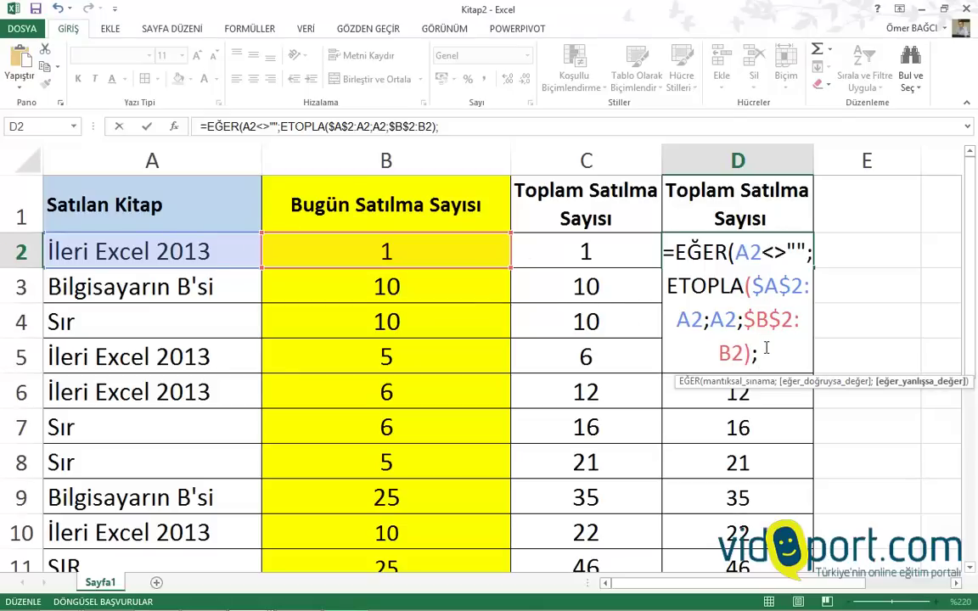
{"action": "type", "text": "\"\""}
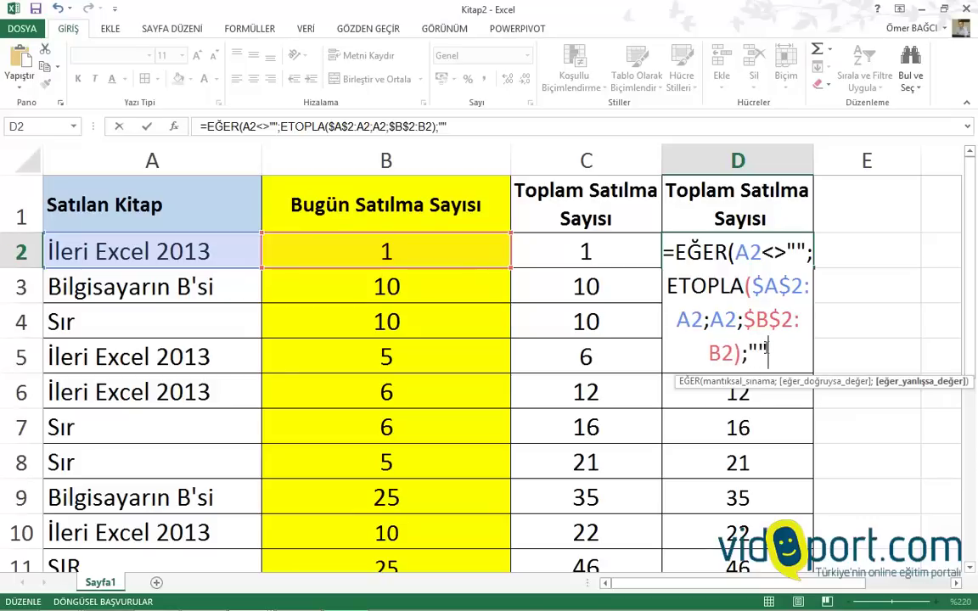
{"action": "type", "text": ")"}
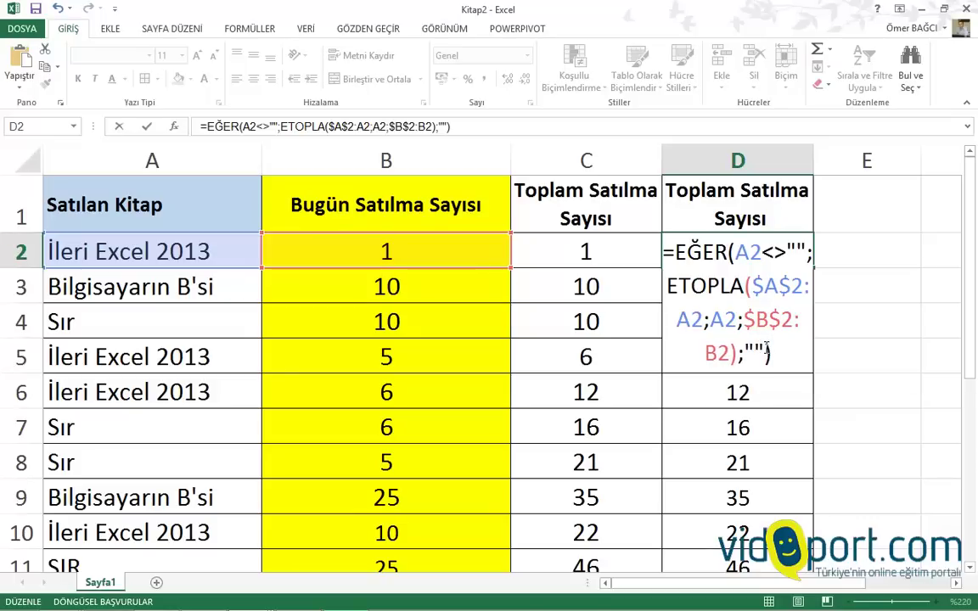
{"action": "key", "text": "Return"}
Copy D2's IF-guarded formula down to row 15 with the fill handle.
{"action": "left_click", "coordinate": [767, 258]}
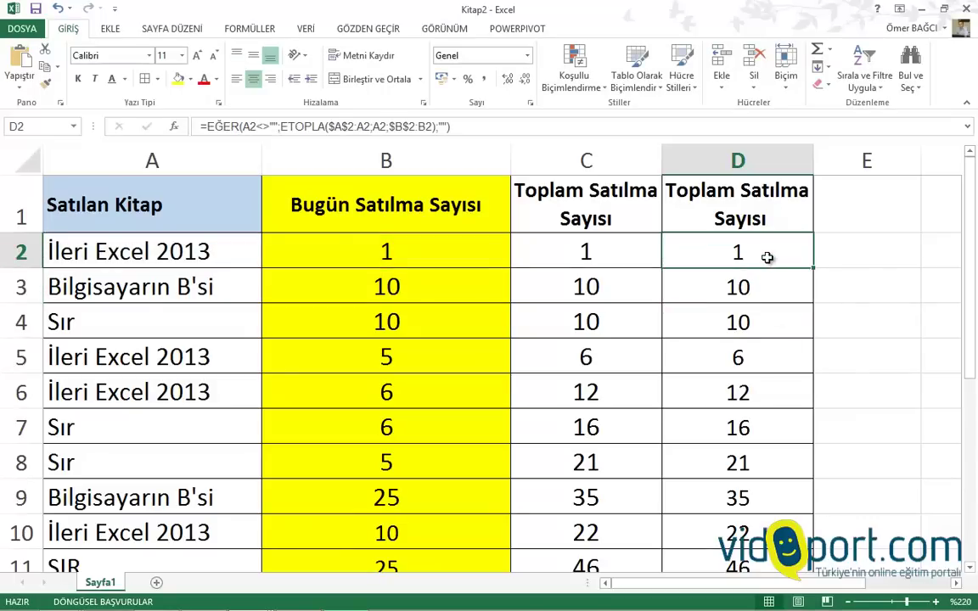
{"action": "scroll", "coordinate": [798, 273], "scroll_direction": "down", "scroll_amount": 1}
{"action": "scroll", "coordinate": [733, 256], "scroll_direction": "down", "scroll_amount": 1}
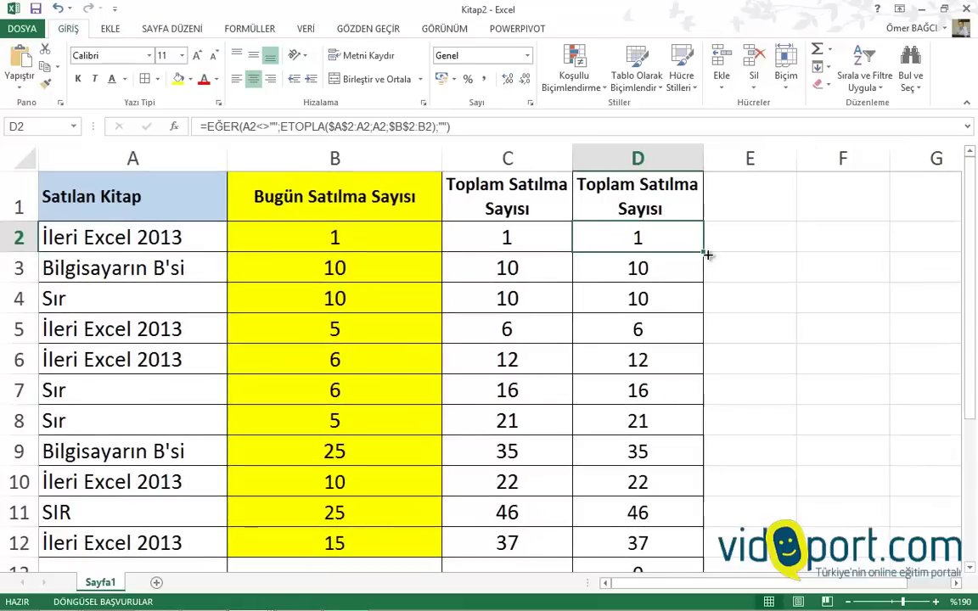
{"action": "double_click", "coordinate": [702, 252]}
{"action": "scroll", "coordinate": [687, 251], "scroll_direction": "down", "scroll_amount": 2}
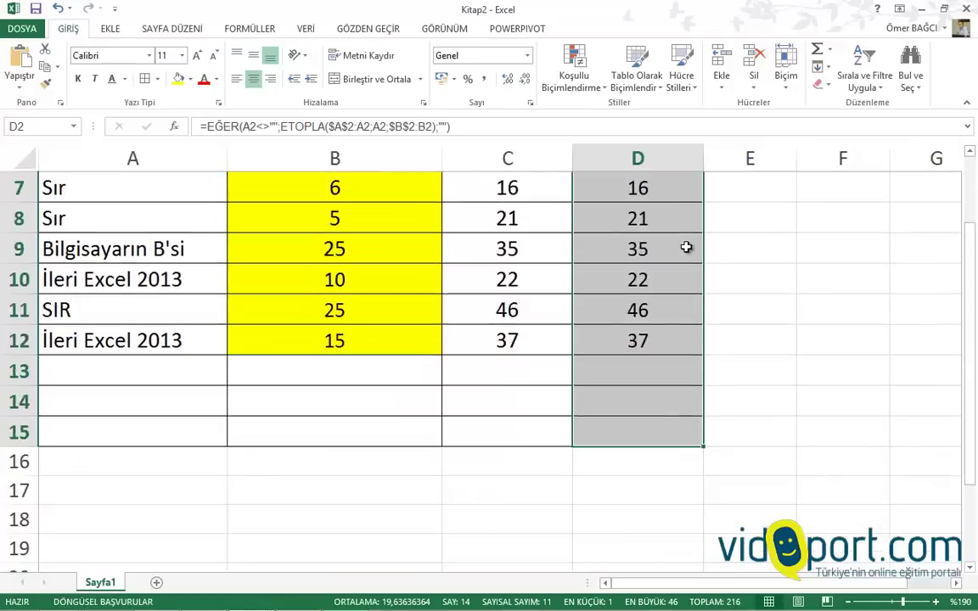
{"action": "scroll", "coordinate": [671, 271], "scroll_direction": "down", "scroll_amount": 3}
{"action": "scroll", "coordinate": [654, 284], "scroll_direction": "up", "scroll_amount": 3}
Confirm D13–D15 stay blank, then reopen D2's formula for review.
{"action": "left_click", "coordinate": [639, 371]}
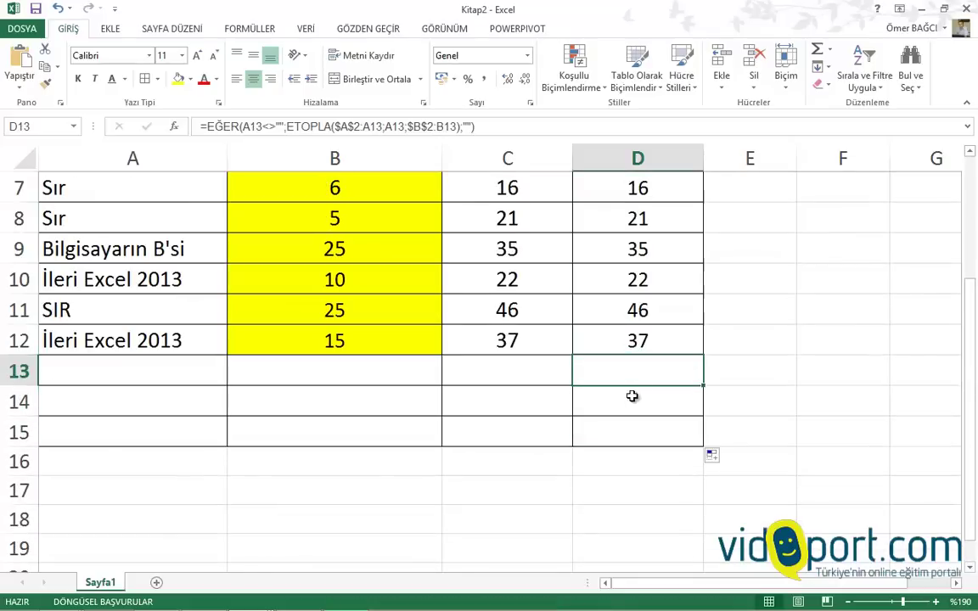
{"action": "left_click", "coordinate": [631, 395]}
{"action": "left_click", "coordinate": [625, 433]}
{"action": "scroll", "coordinate": [632, 323], "scroll_direction": "up", "scroll_amount": 2}
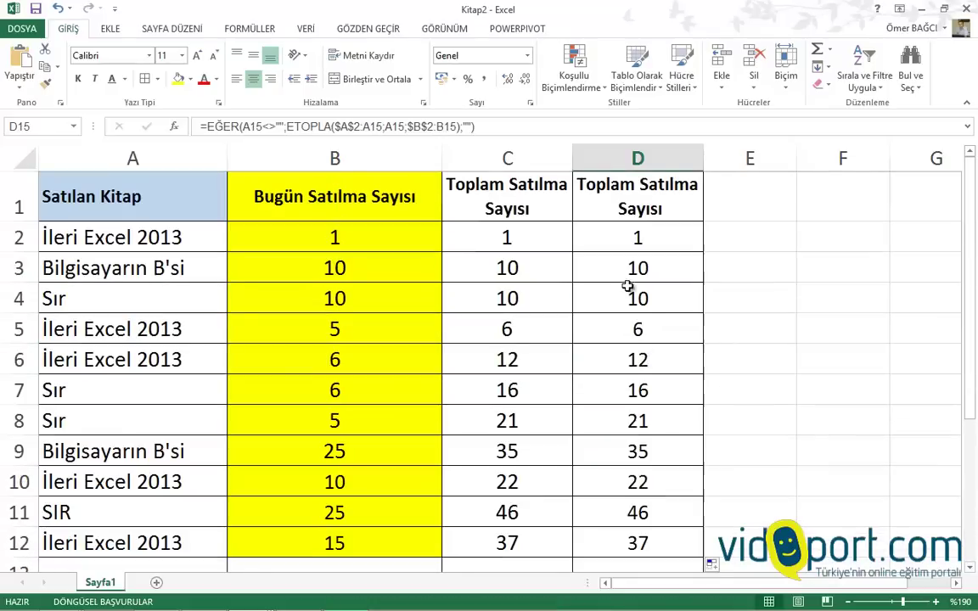
{"action": "left_click", "coordinate": [625, 240]}
{"action": "key", "text": "F2"}
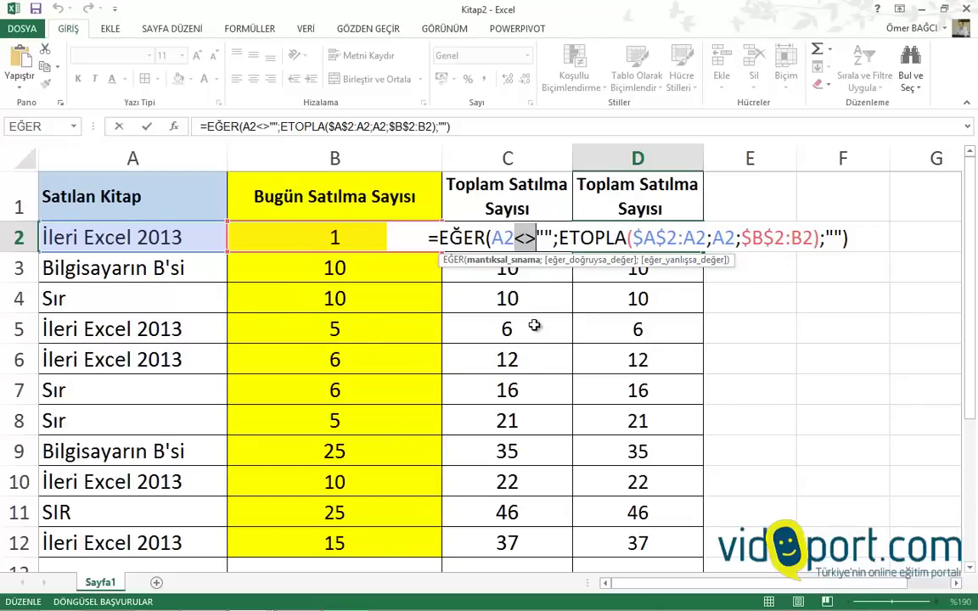
Close D2's formula unchanged and select the empty cell E2.
{"action": "key", "text": "ctrl+Return"}
{"action": "left_click", "coordinate": [757, 233]}
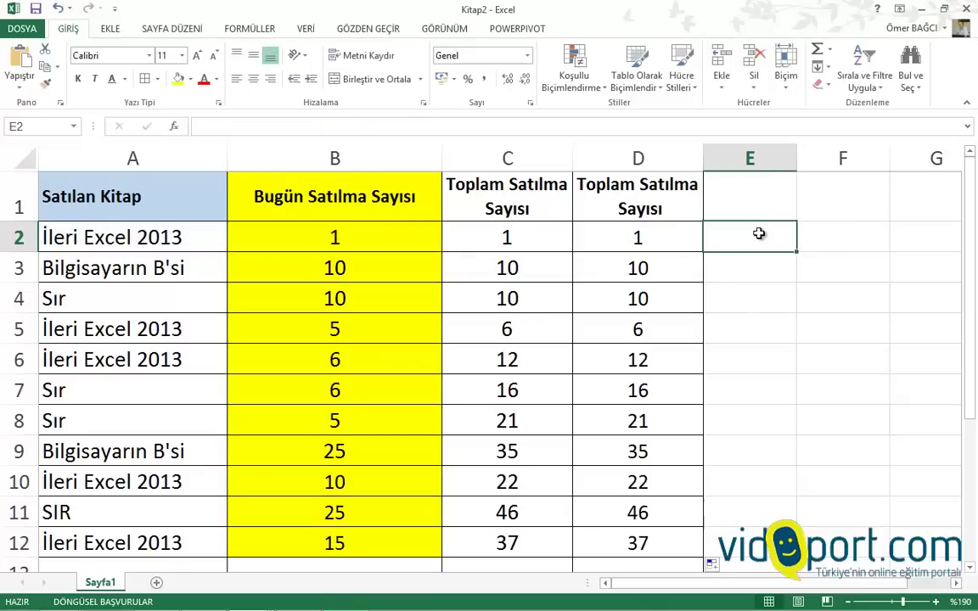
{"action": "left_click", "coordinate": [752, 196]}
{"action": "left_click", "coordinate": [758, 266]}
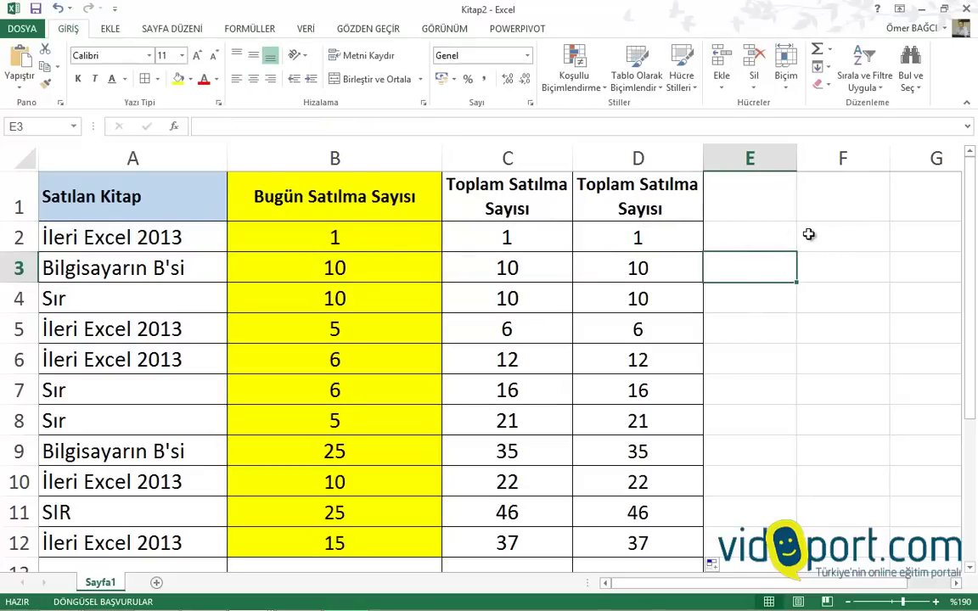
{"action": "left_click", "coordinate": [754, 235]}
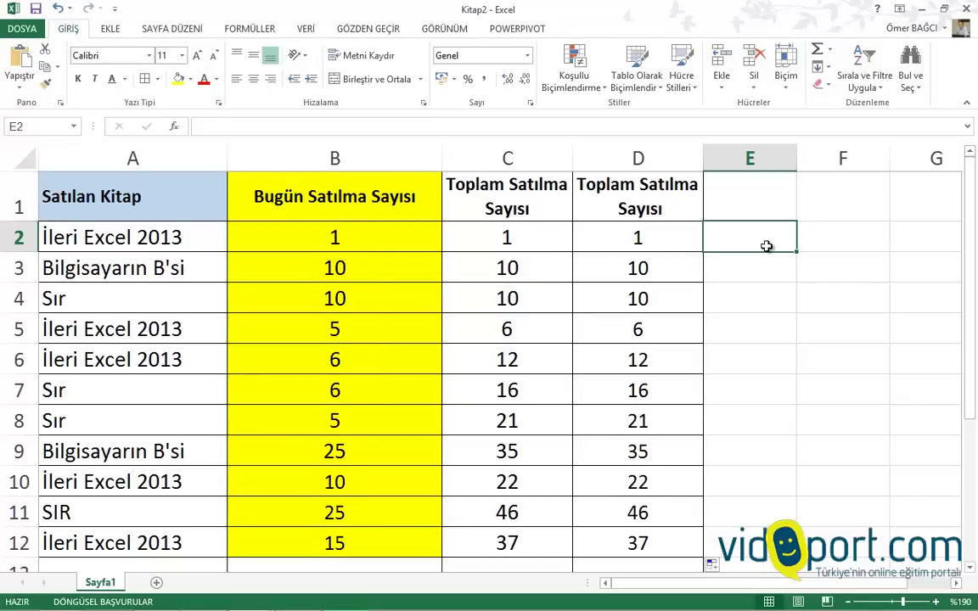
Enter =ETOPLA(A:A;A2;B:B) in E2 for a whole-column total of 37.
{"action": "type", "text": "=E"}
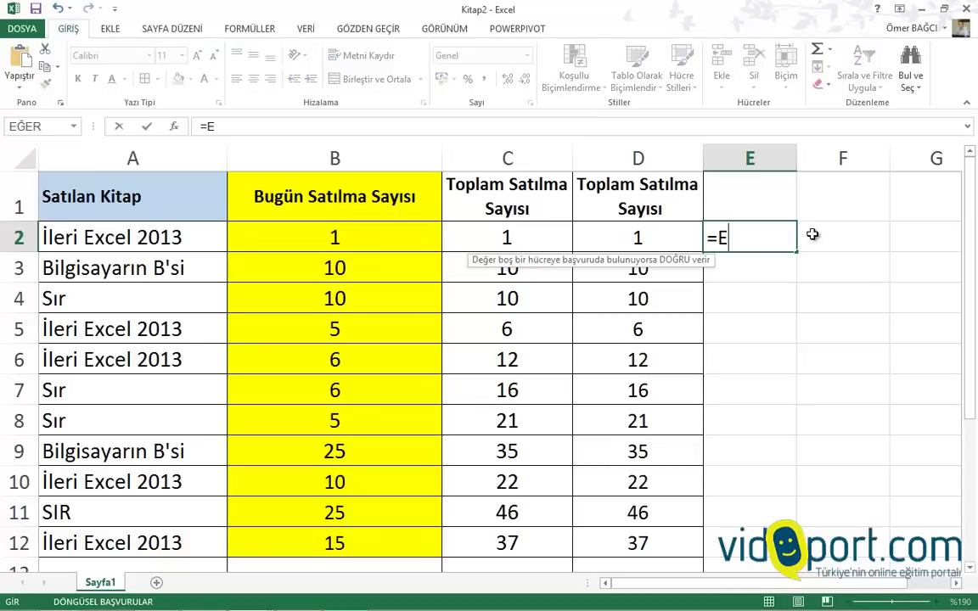
{"action": "type", "text": "TOPLA("}
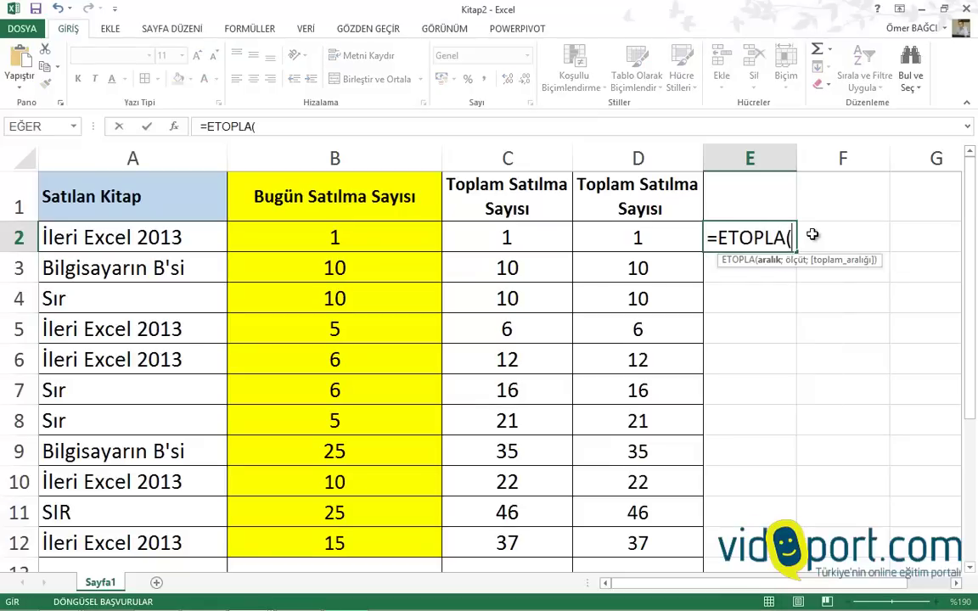
{"action": "left_click", "coordinate": [81, 160]}
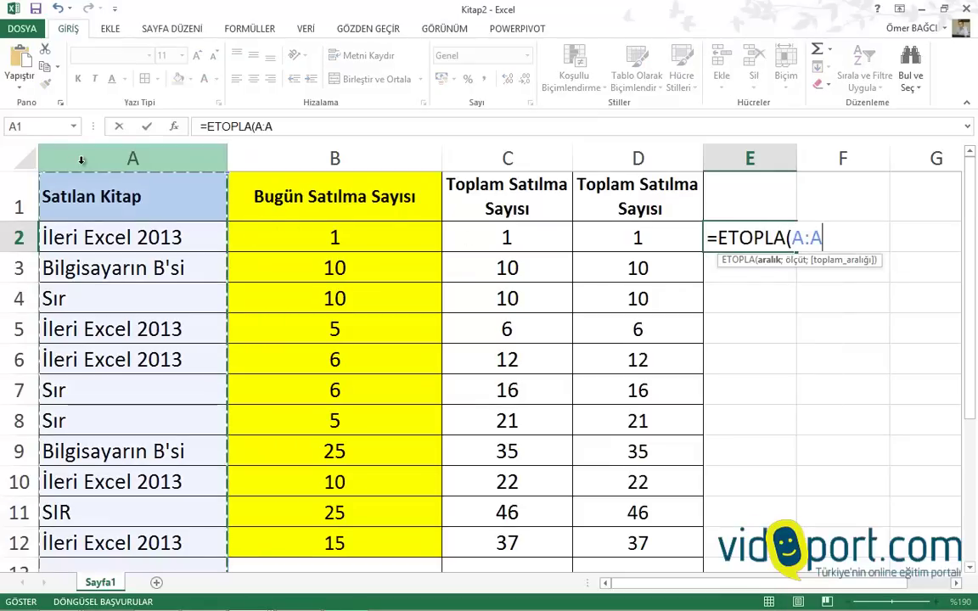
{"action": "type", "text": ";"}
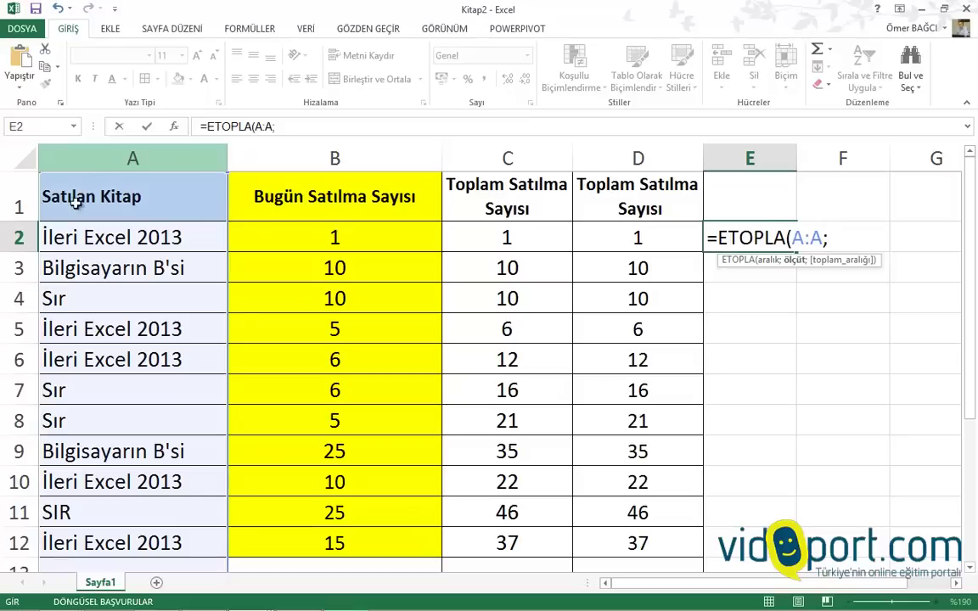
{"action": "left_click", "coordinate": [57, 237]}
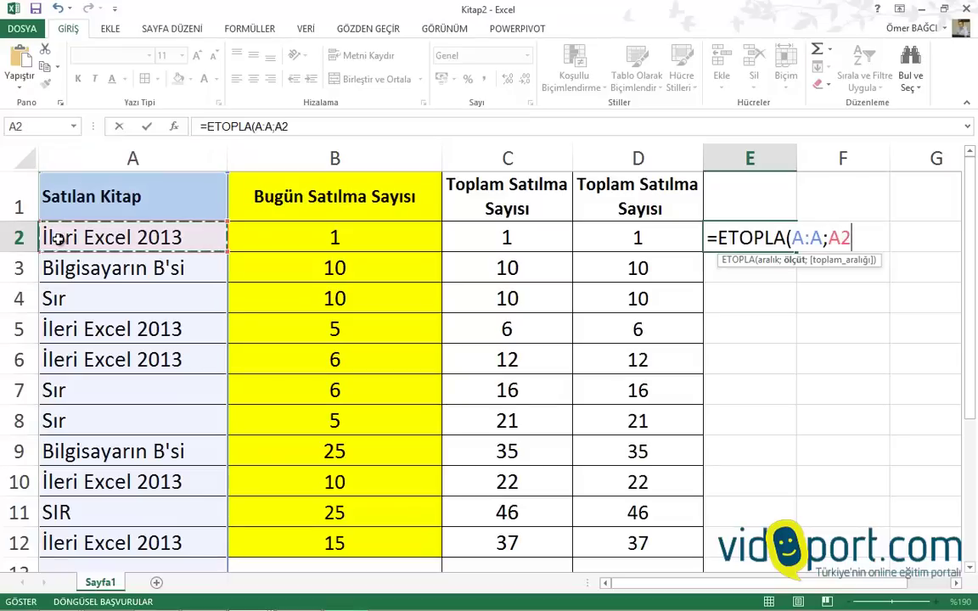
{"action": "type", "text": ";"}
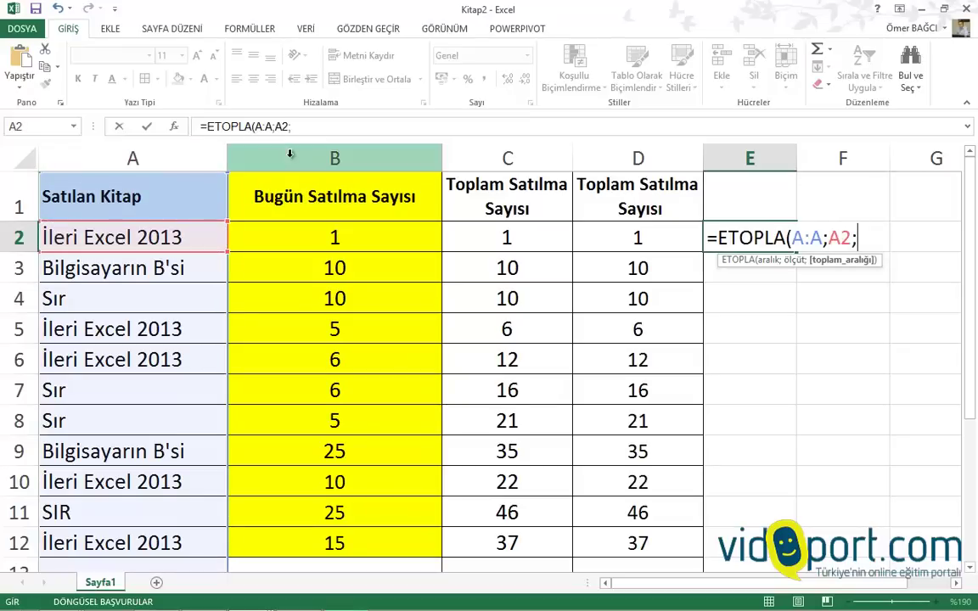
{"action": "left_click", "coordinate": [289, 155]}
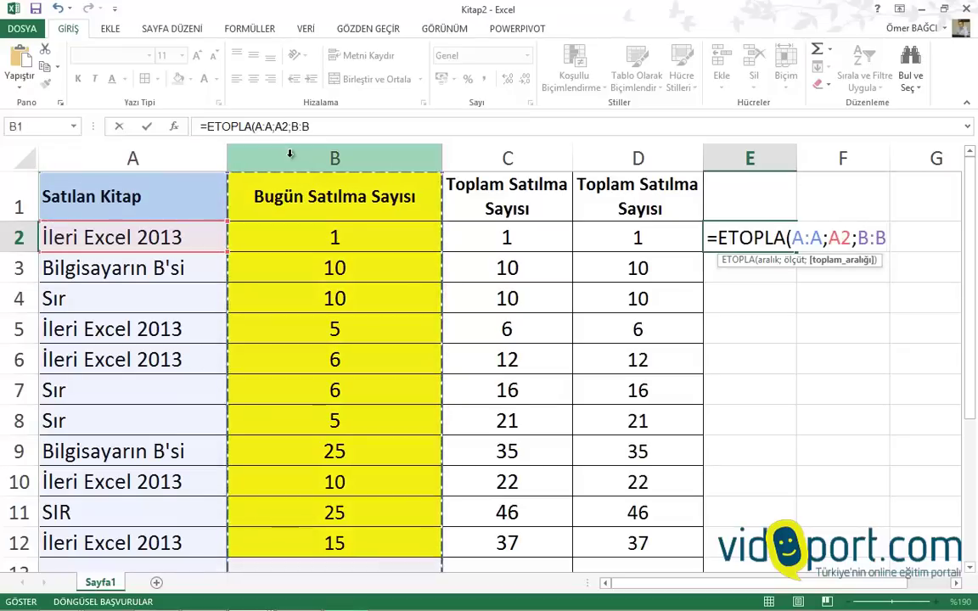
{"action": "type", "text": ")"}
{"action": "key", "text": "ctrl+Return"}
{"action": "key", "text": "Return"}
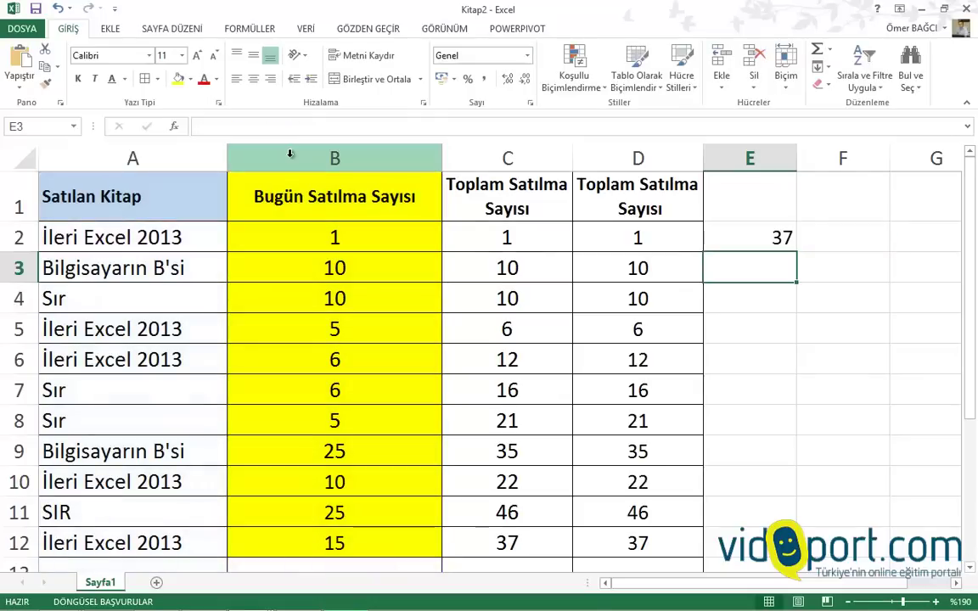
{"action": "key", "text": "Up"}
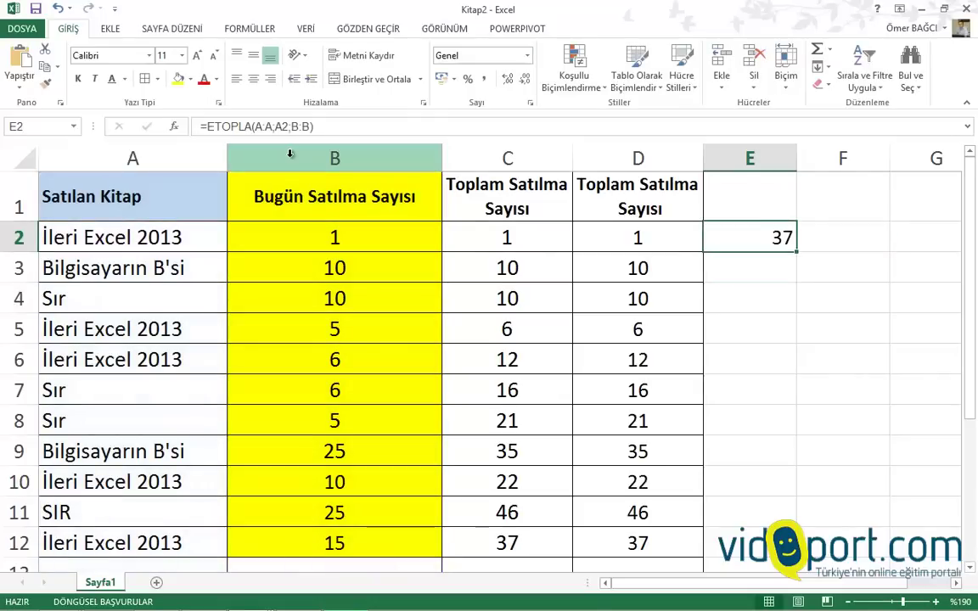
{"action": "left_click", "coordinate": [776, 268]}
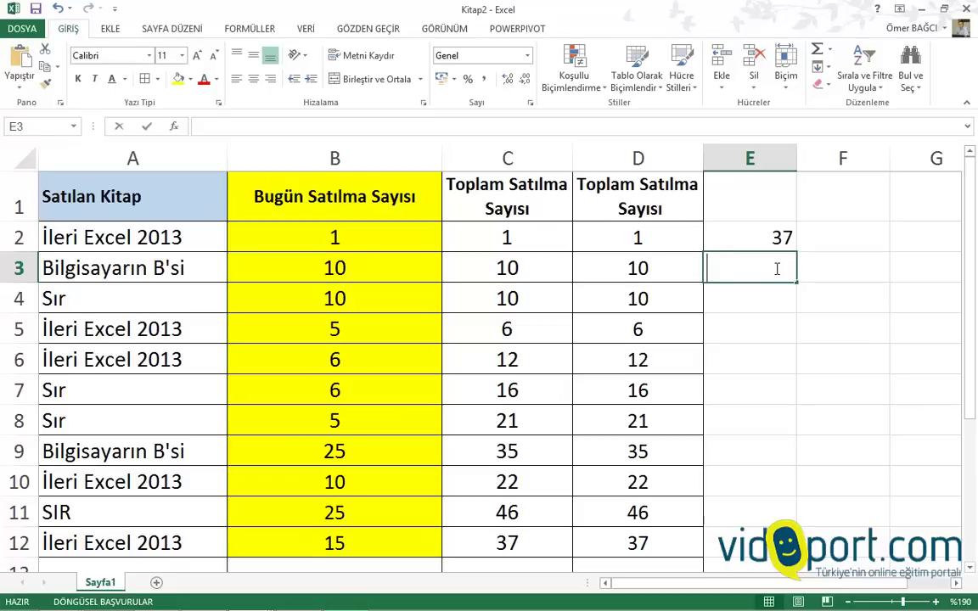
Enter =ETOPLA(A:A;A3;B:B) in E3 to total A3's book, giving 35.
{"action": "type", "text": "=ETOPLA("}
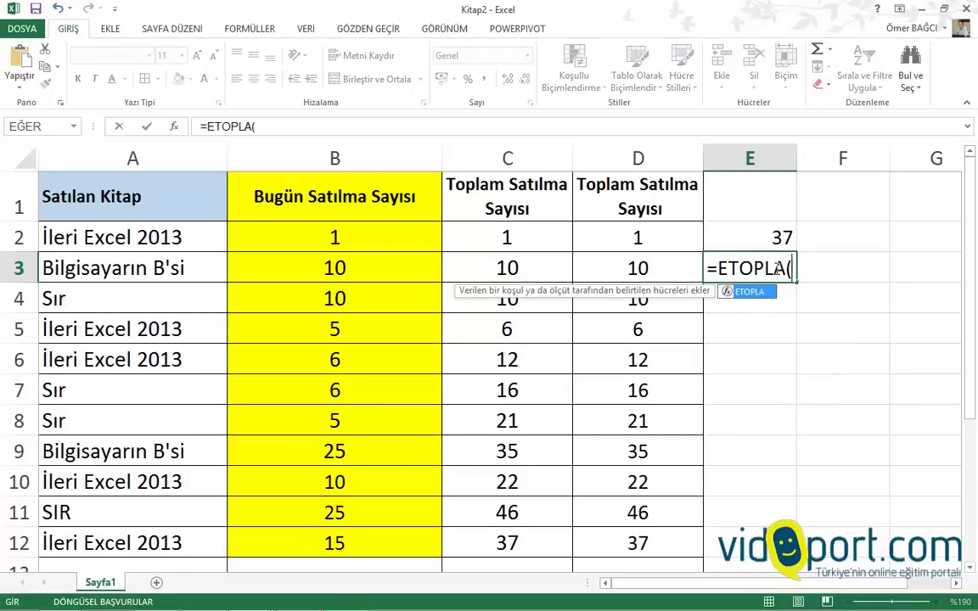
{"action": "left_click", "coordinate": [125, 158]}
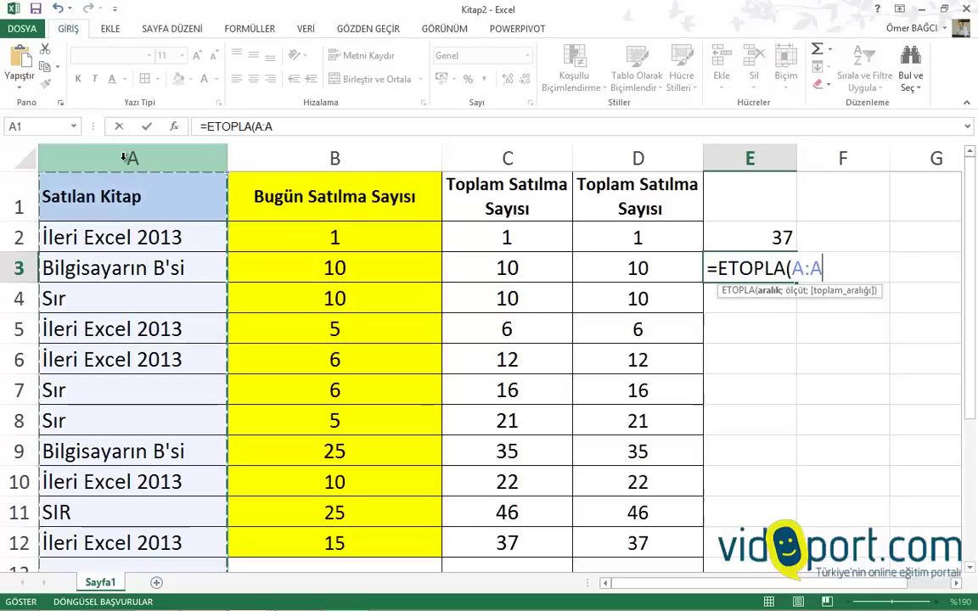
{"action": "type", "text": ";"}
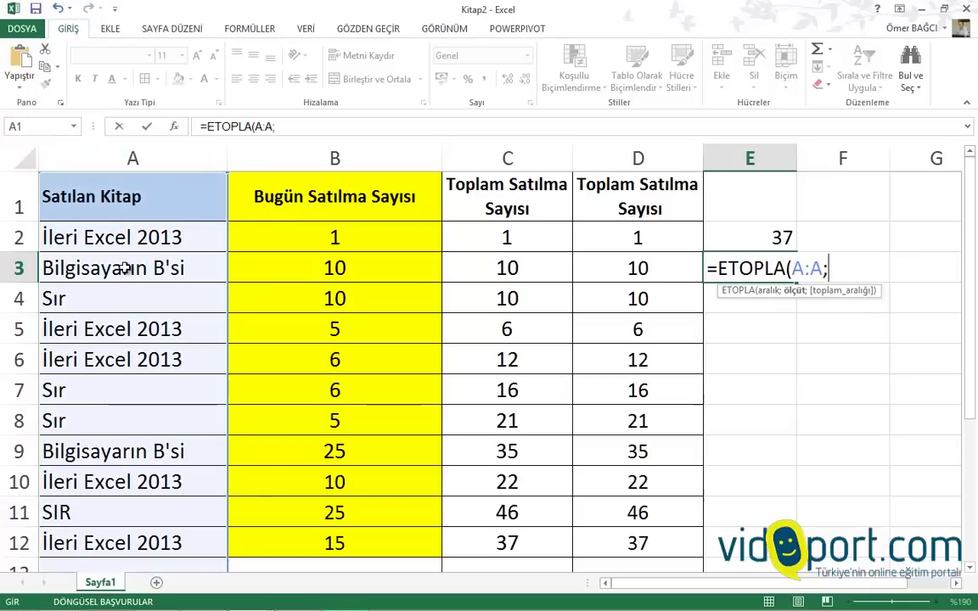
{"action": "left_click", "coordinate": [124, 267]}
{"action": "type", "text": ";"}
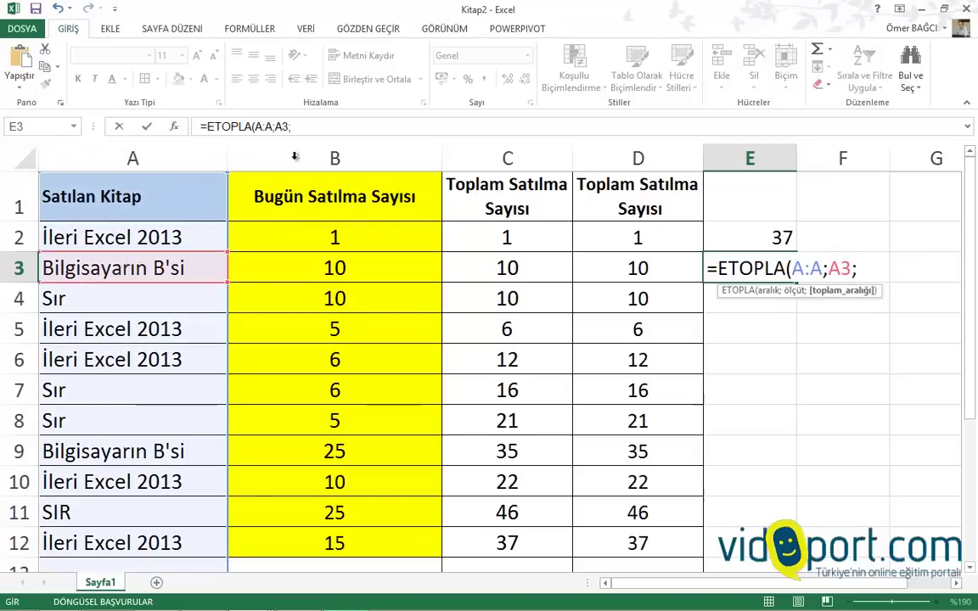
{"action": "left_click", "coordinate": [294, 155]}
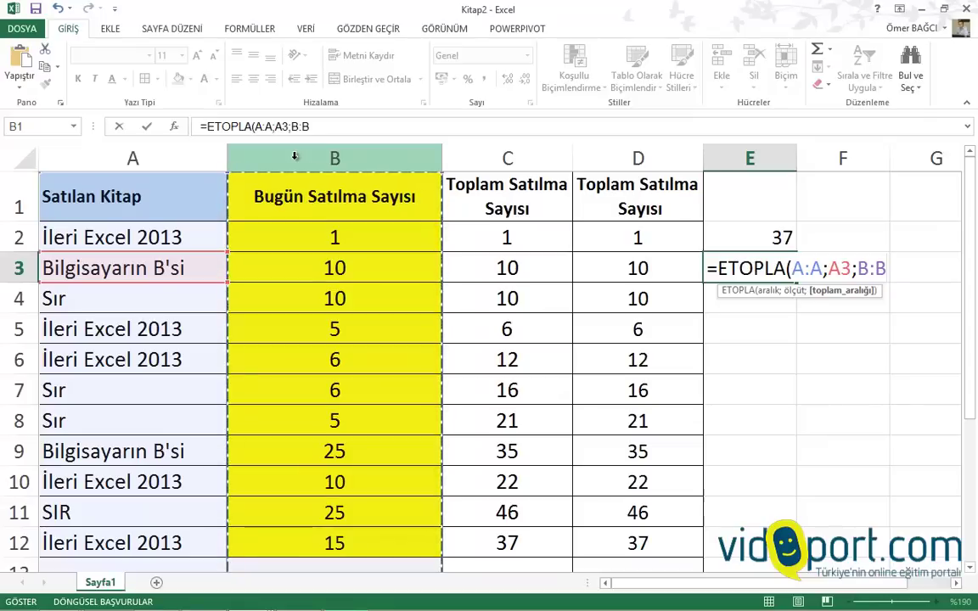
{"action": "type", "text": ")"}
{"action": "key", "text": "Return"}
Move back to E2 to review its SUMIF formula.
{"action": "key", "text": "Up"}
{"action": "key", "text": "Up"}
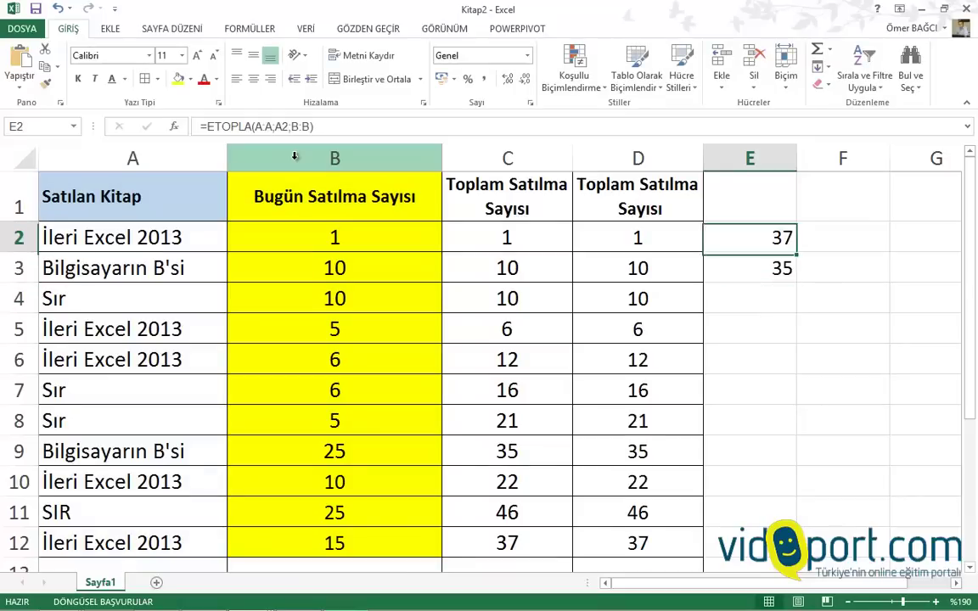
{"action": "key", "text": "Up"}
{"action": "key", "text": "Down"}
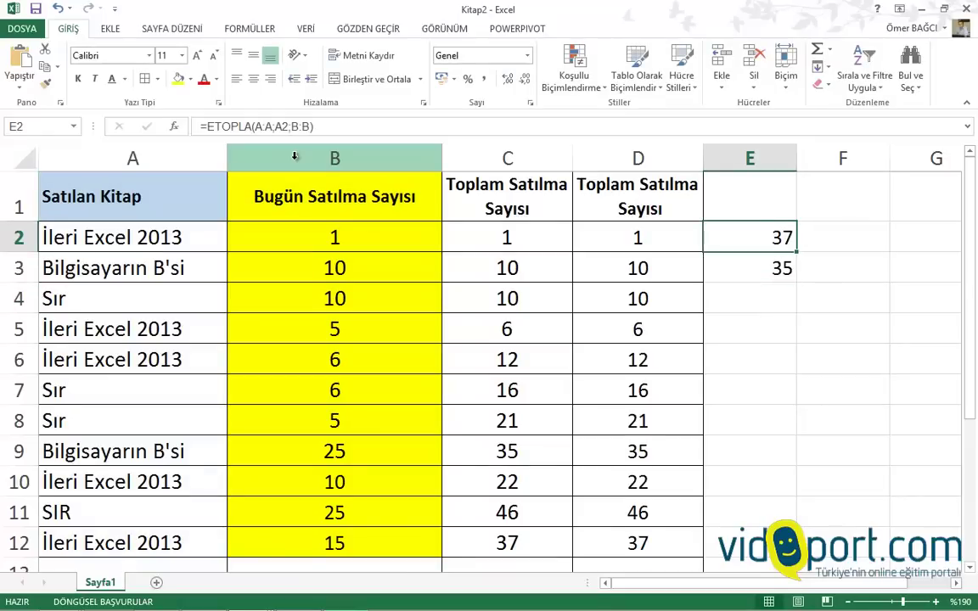
{"action": "left_click", "coordinate": [403, 372]}
Add a new row 13 recording Bilgisayarın B'si with 10 sold.
{"action": "scroll", "coordinate": [361, 412], "scroll_direction": "down", "scroll_amount": 2}
{"action": "scroll", "coordinate": [232, 328], "scroll_direction": "down", "scroll_amount": 1}
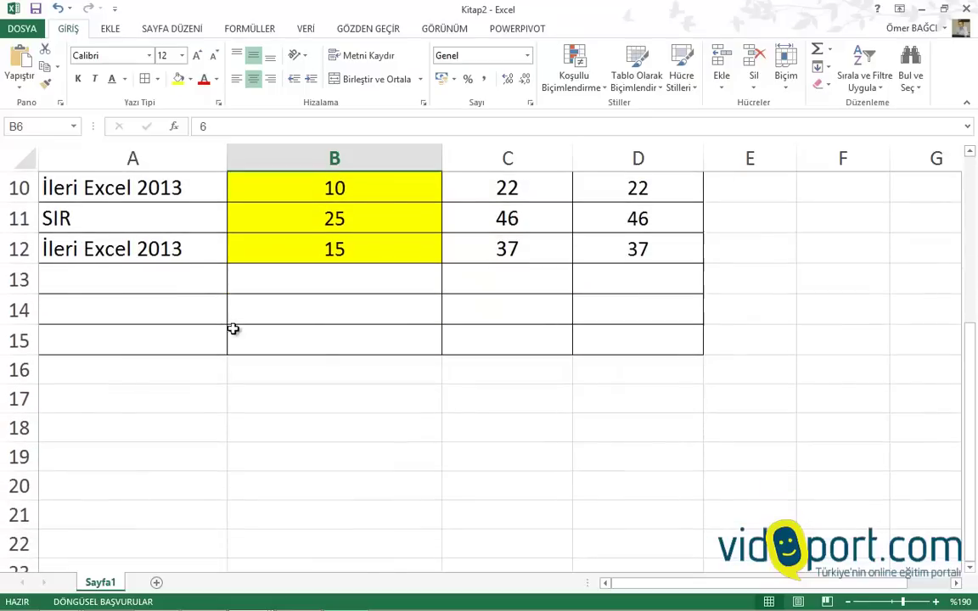
{"action": "left_click", "coordinate": [136, 276]}
{"action": "type", "text": "Bilgisayarın B'si"}
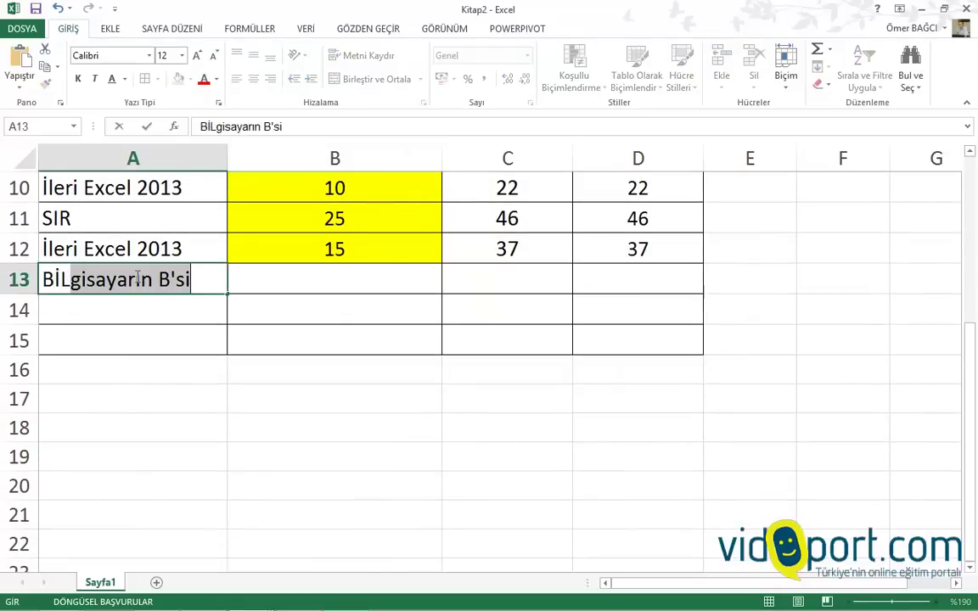
{"action": "key", "text": "Tab"}
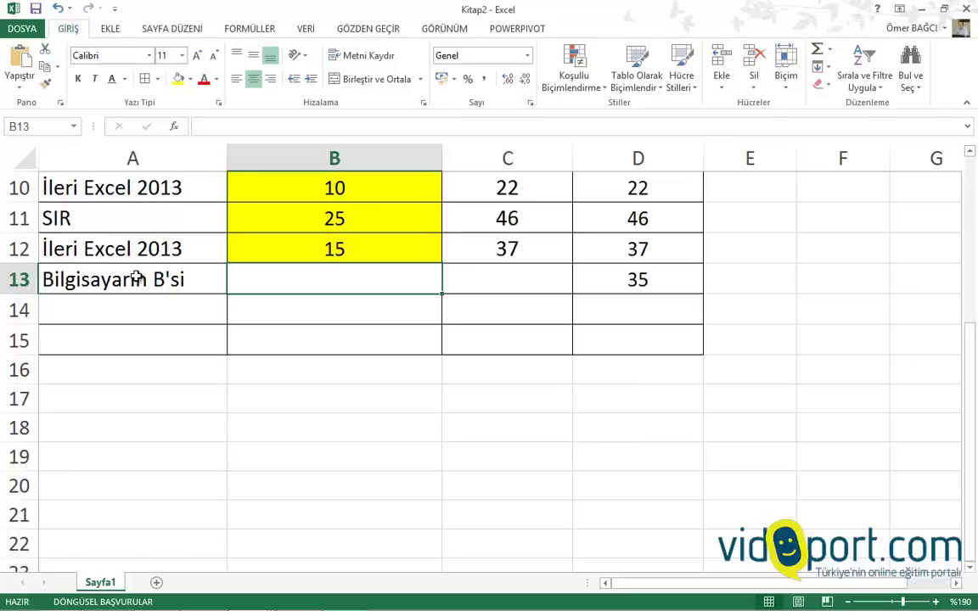
{"action": "type", "text": "10"}
{"action": "key", "text": "Tab"}
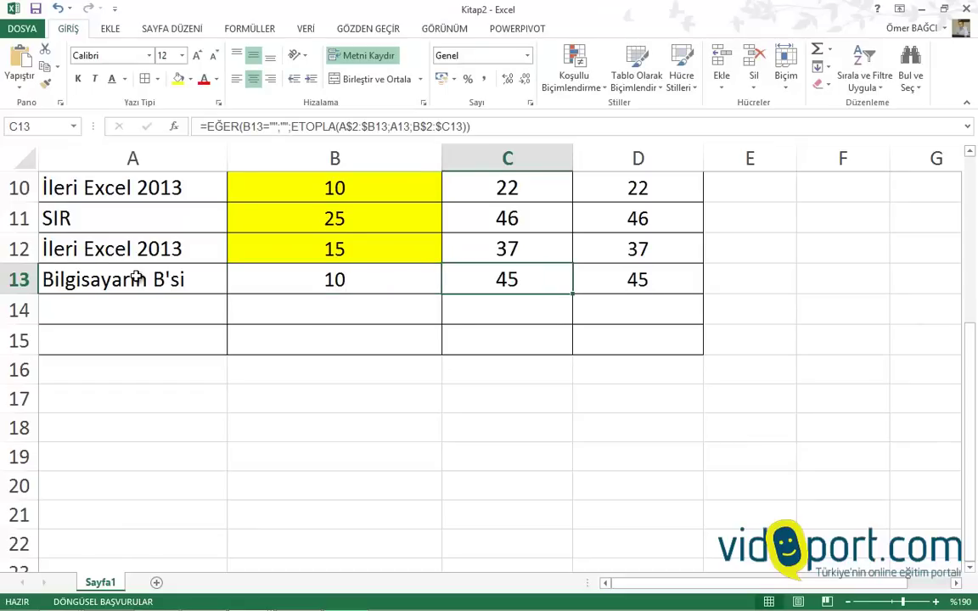
Check B13's value and the C13 running-total formula showing 45.
{"action": "key", "text": "Left"}
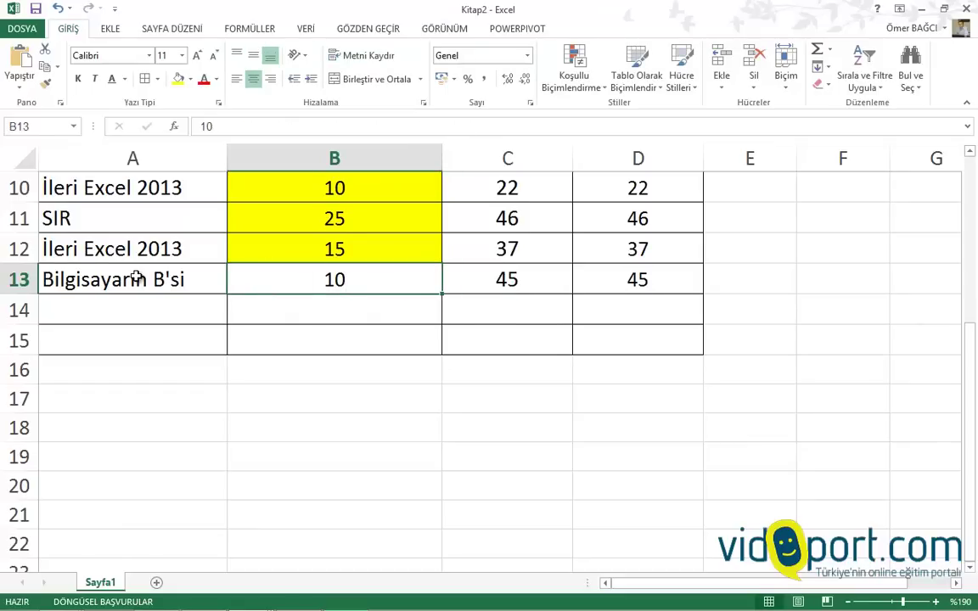
{"action": "key", "text": "Right"}
{"action": "key", "text": "Right"}
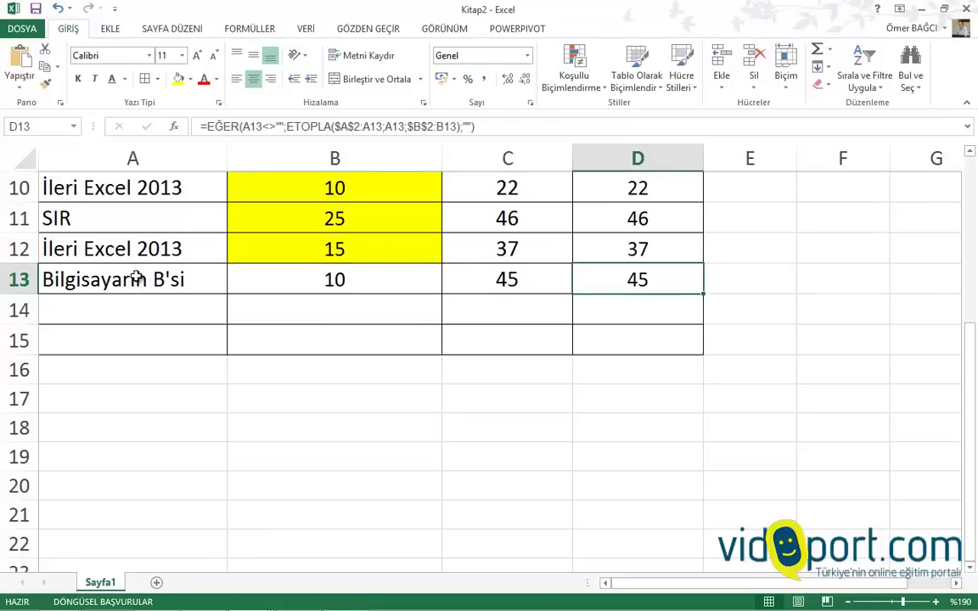
{"action": "scroll", "coordinate": [135, 277], "scroll_direction": "up", "scroll_amount": 3}
Move the E3 total formula to F2, beside E2's 37, leaving E3 empty.
{"action": "left_click", "coordinate": [780, 242]}
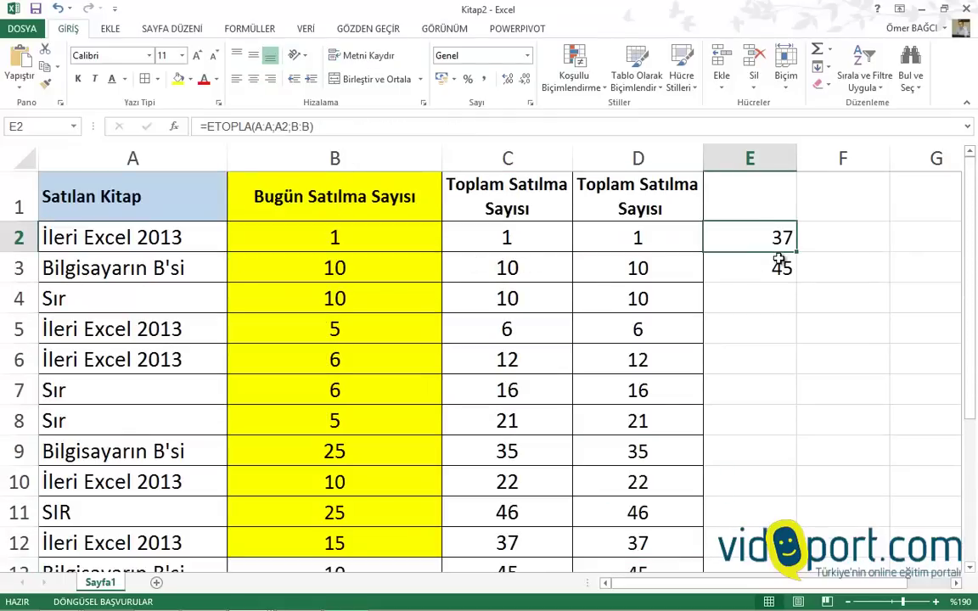
{"action": "left_click", "coordinate": [779, 263]}
{"action": "mouse_move", "coordinate": [795, 268]}
{"action": "left_mouse_down"}
{"action": "mouse_move", "coordinate": [853, 234]}
{"action": "mouse_move", "coordinate": [840, 234]}
{"action": "left_mouse_up"}
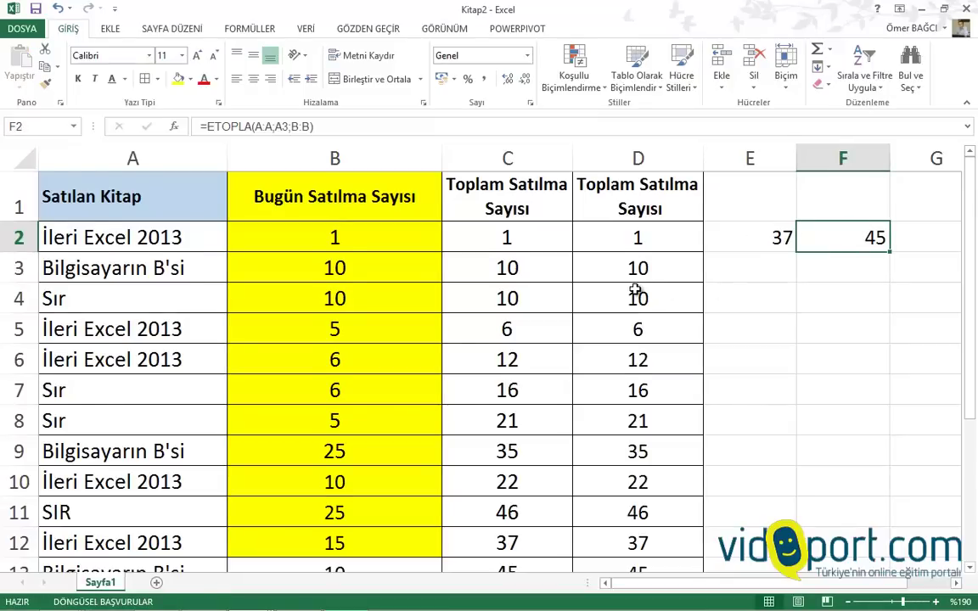
Inspect the EĞER-guarded SUMIF formula in D13, then select E13.
{"action": "scroll", "coordinate": [636, 287], "scroll_direction": "down", "scroll_amount": 2}
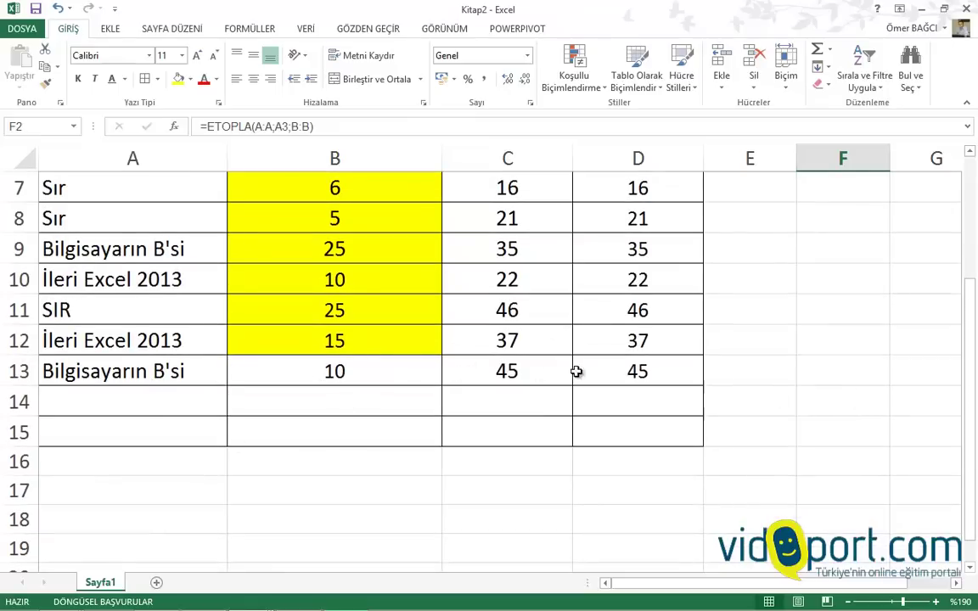
{"action": "left_click", "coordinate": [635, 370]}
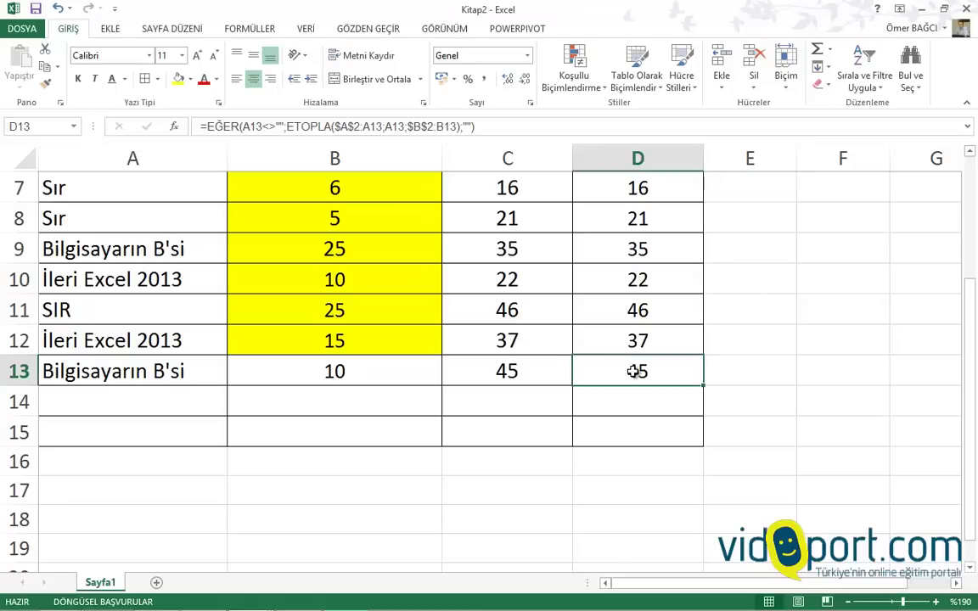
{"action": "left_click", "coordinate": [779, 365]}
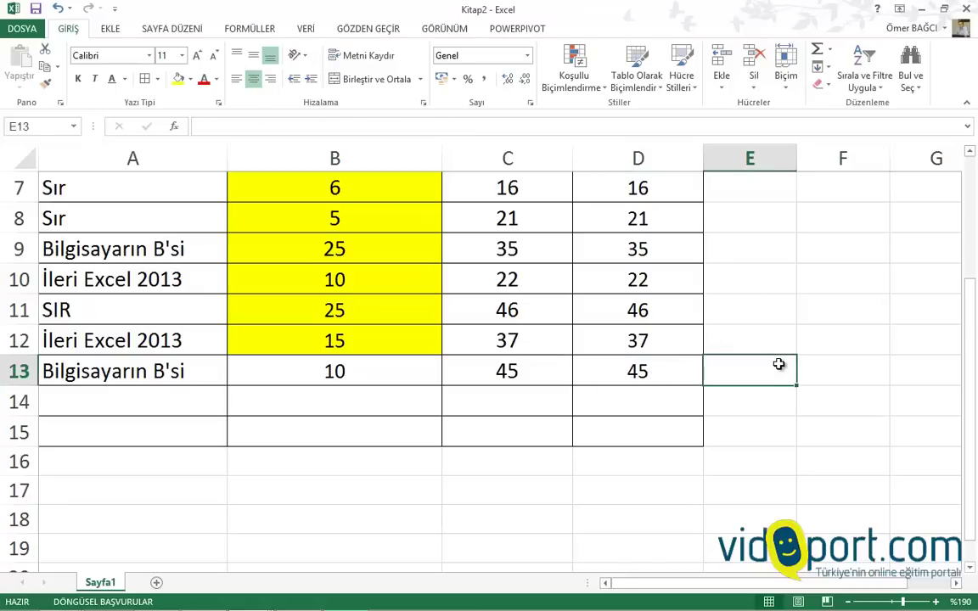